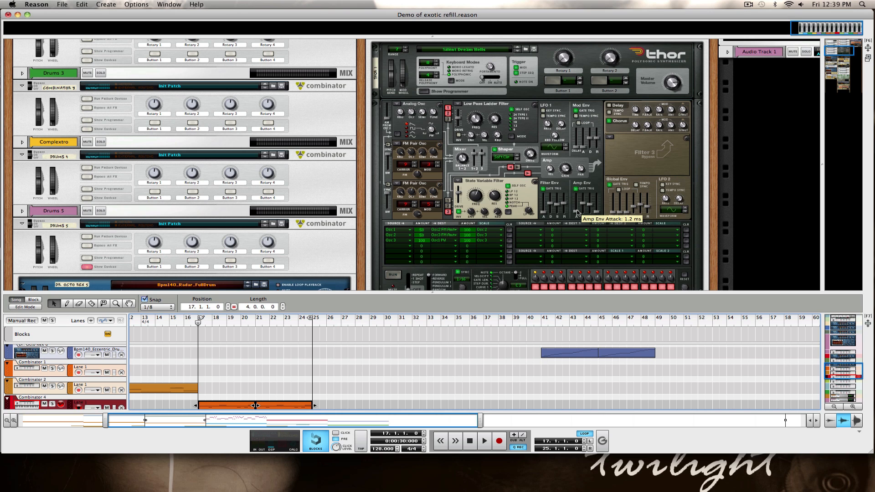
# Look over the Silent Dream Bells device chain, from the Thor through the reverb, bass amp, Scream 4, equalizer, saturation and maximizer
pyautogui.scroll(-5, 578, 214)
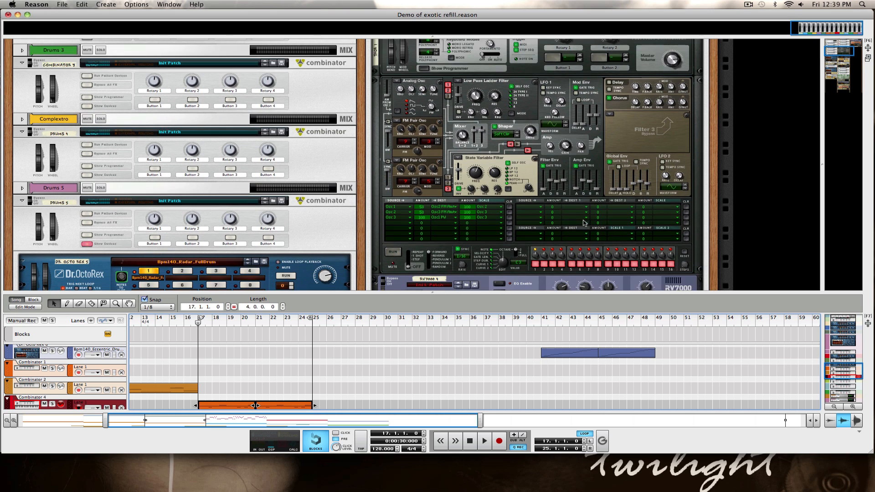
pyautogui.scroll(-3, 582, 222)
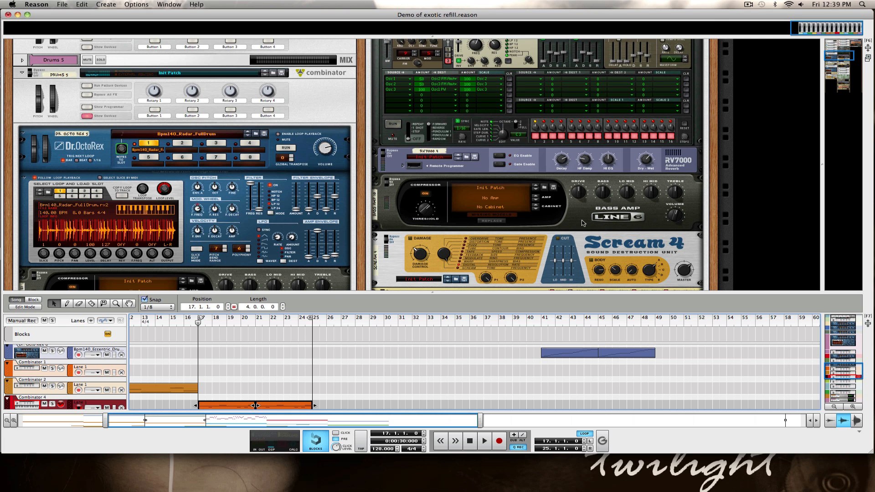
pyautogui.scroll(-3, 615, 227)
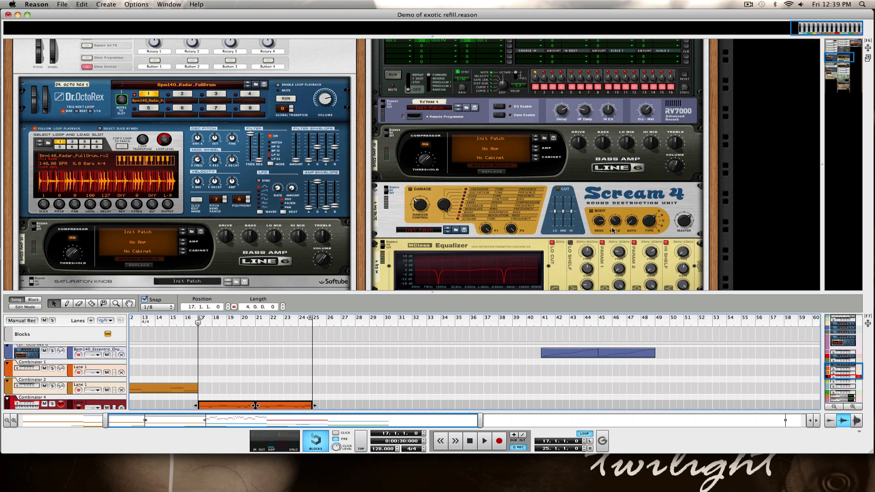
pyautogui.scroll(7, 613, 230)
pyautogui.scroll(-2, 611, 231)
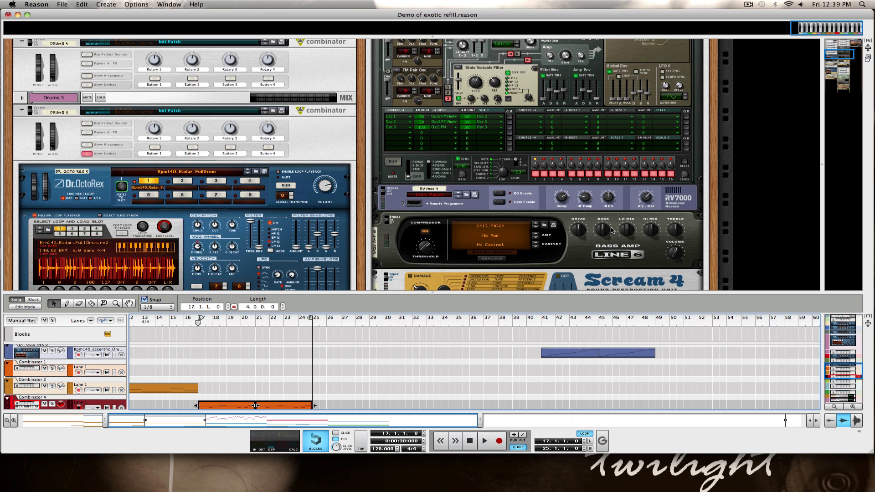
pyautogui.scroll(-2, 609, 231)
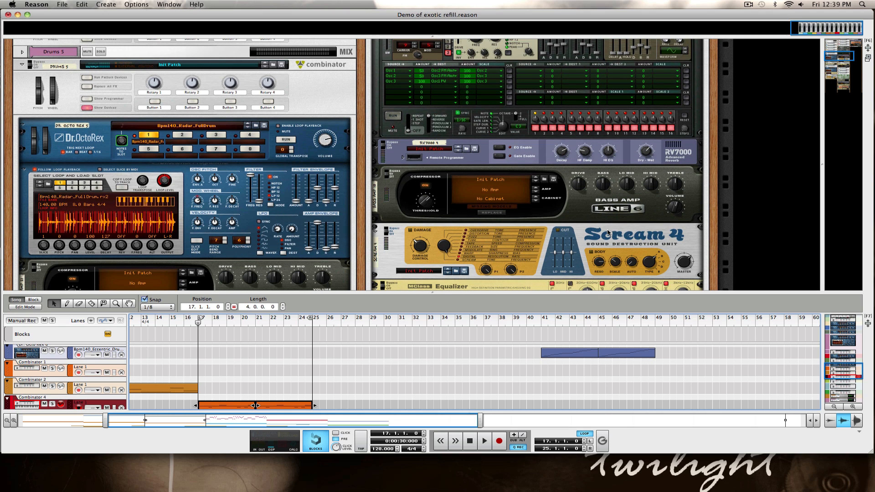
pyautogui.scroll(-2, 610, 225)
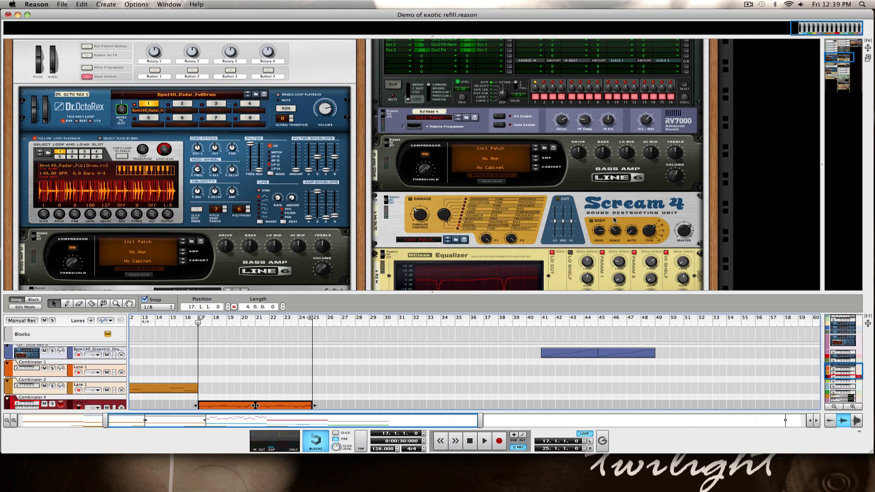
pyautogui.scroll(-7, 630, 202)
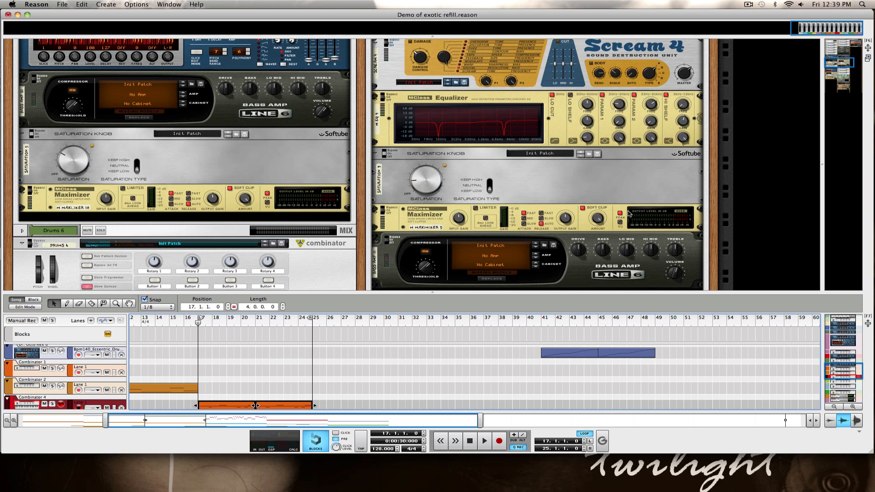
pyautogui.scroll(10, 564, 198)
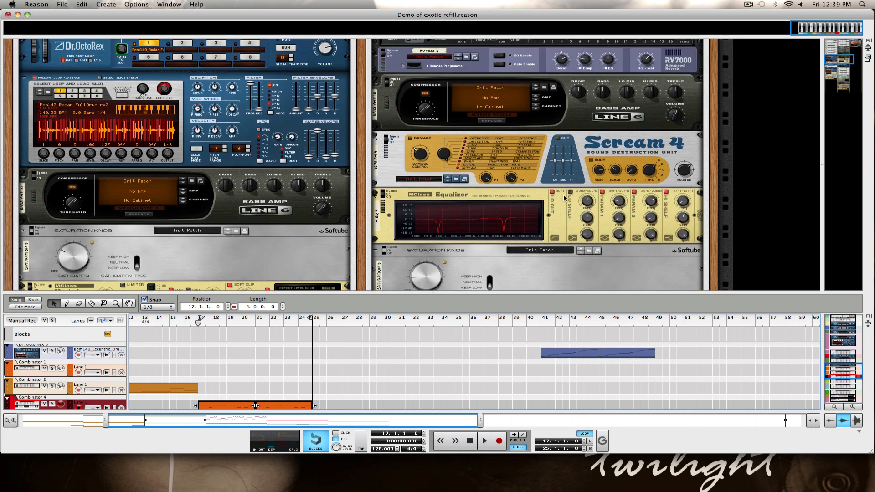
pyautogui.scroll(9, 564, 198)
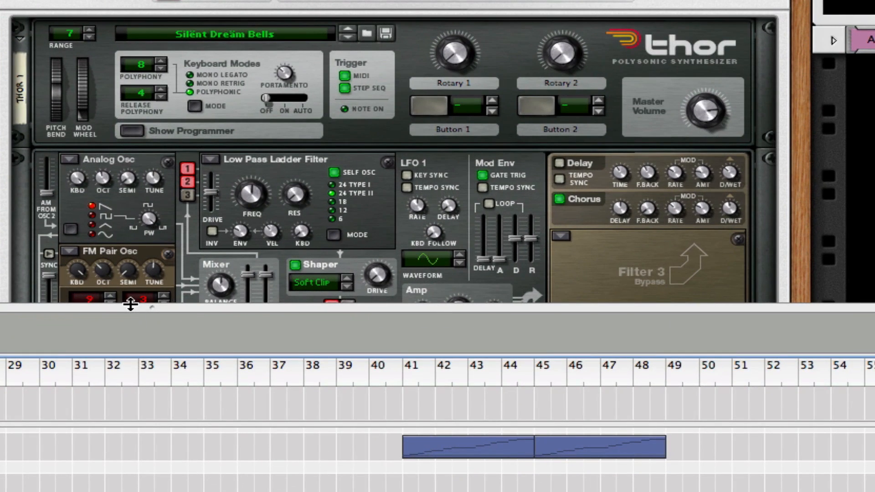
# Enlarge the rack area and examine the Silent Dream Bells Thor's oscillators, filters, modulation routings and step sequencer
pyautogui.moveTo(131, 304); pyautogui.dragTo(132, 488)
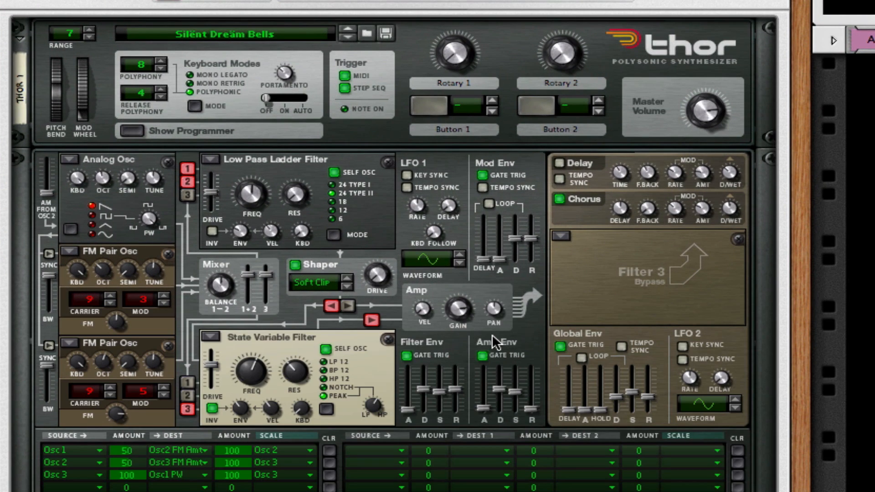
pyautogui.scroll(-5, 491, 334)
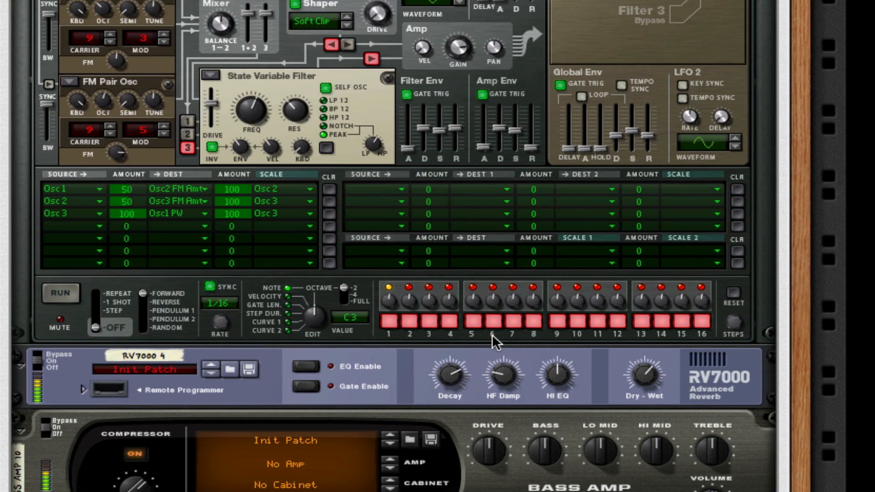
pyautogui.scroll(-2, 491, 338)
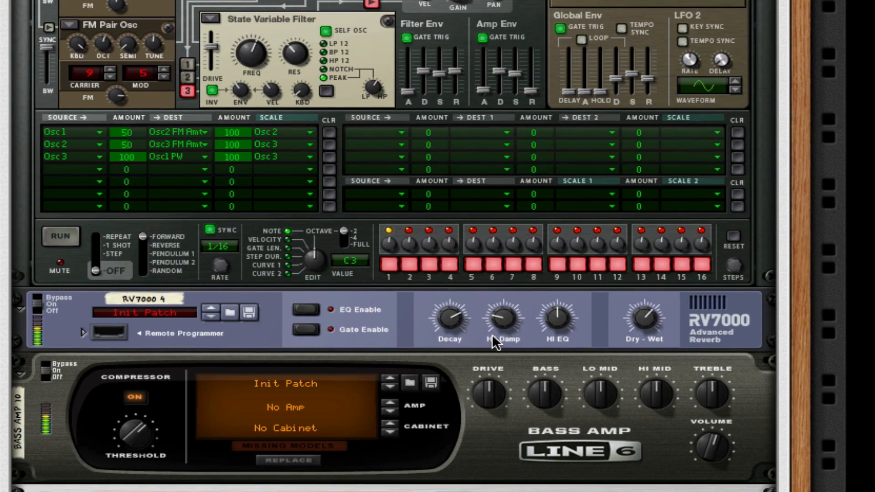
pyautogui.scroll(-1, 492, 336)
pyautogui.scroll(15, 492, 336)
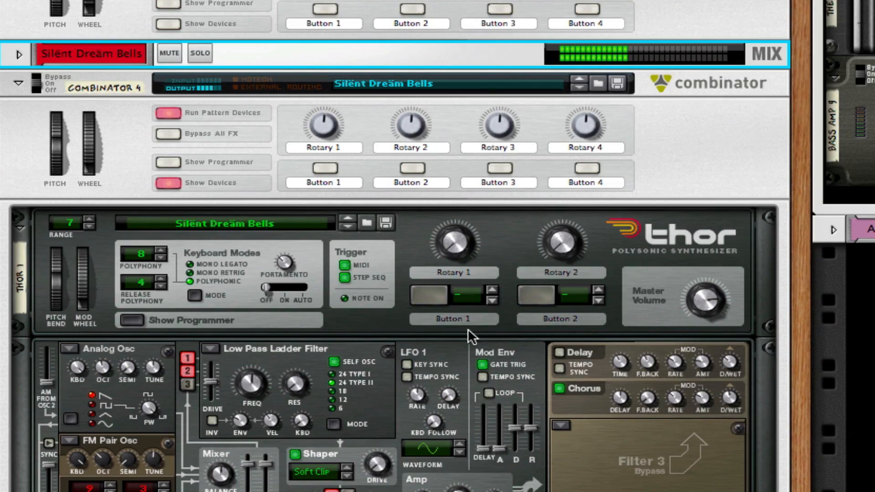
# Solo the Silent Dream Bells mix channel, stop playback and bring the sequencer area back below the rack
pyautogui.click(197, 55)
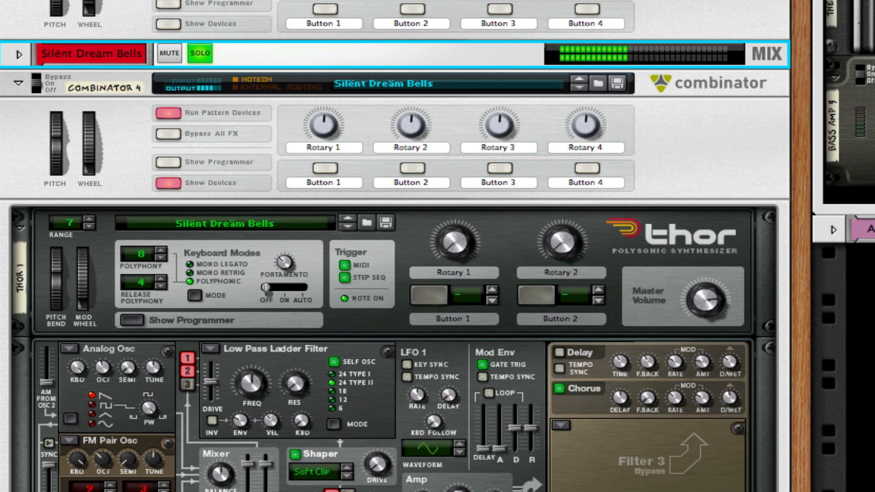
pyautogui.press('F7')
pyautogui.press('space')
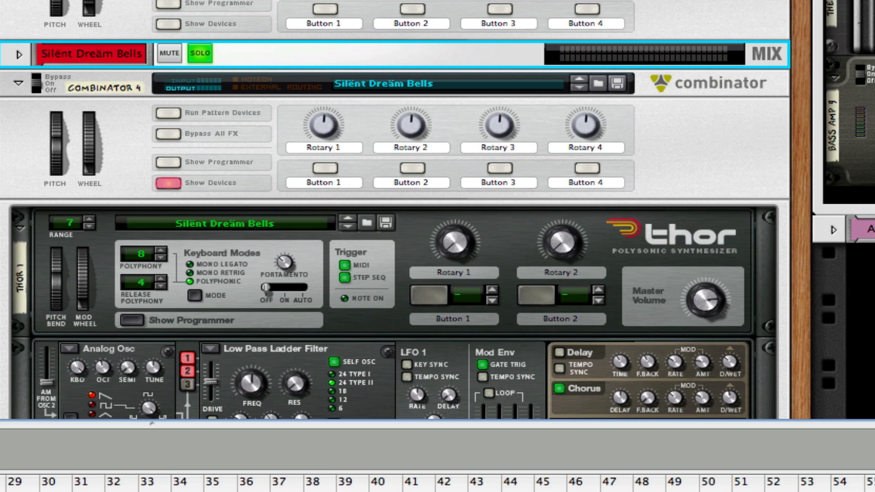
pyautogui.moveTo(152, 423); pyautogui.dragTo(152, 354)
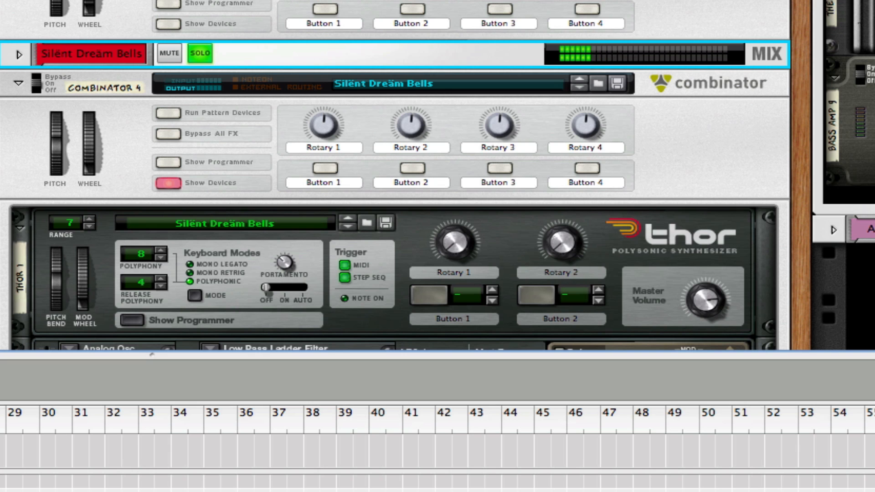
pyautogui.scroll(-3, 556, 241)
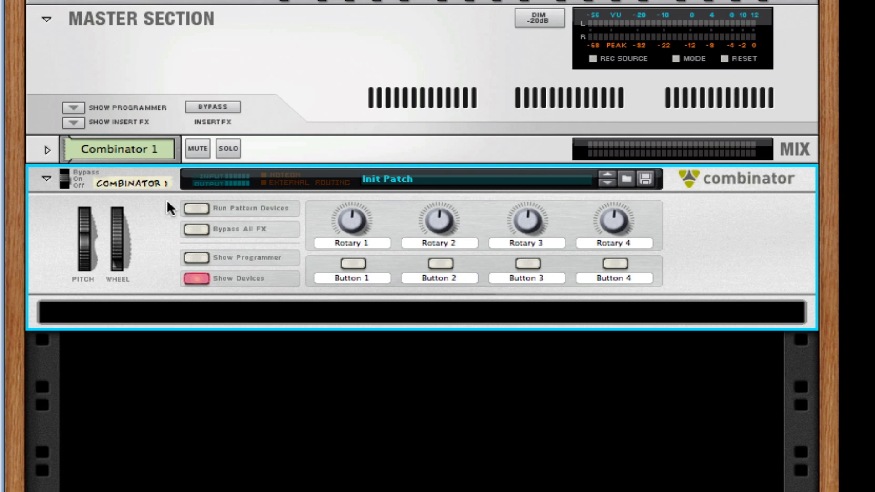
# Delete the empty Combinator 1 together with its mix channel, leaving the rack below the Master Section clear
pyautogui.click(702, 144)
pyautogui.keyDown('shift'); pyautogui.click(748, 238); pyautogui.keyUp('shift')
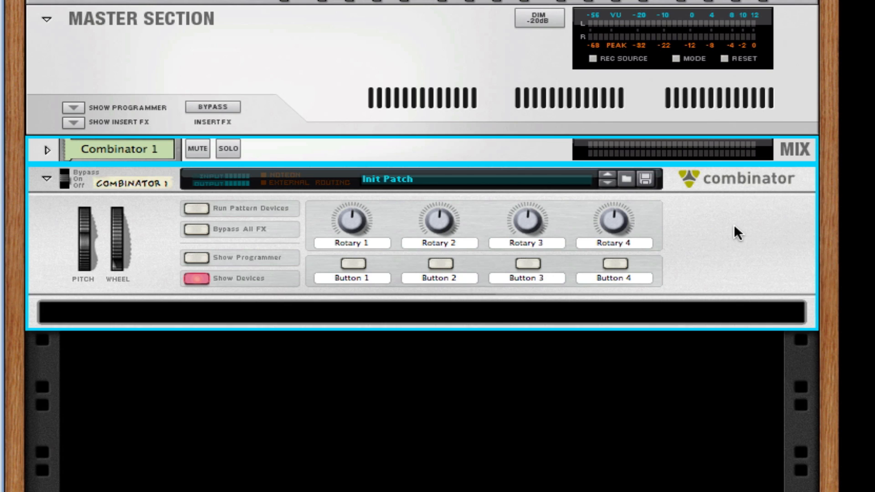
pyautogui.press('Delete')
pyautogui.press('Return')
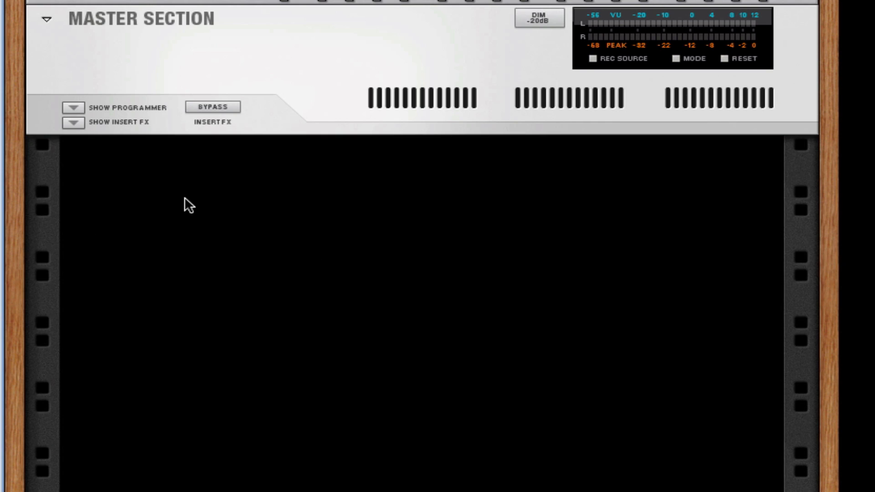
# Create a new Combinator from the utility devices in the empty rack below the Master Section
pyautogui.rightClick(185, 201)
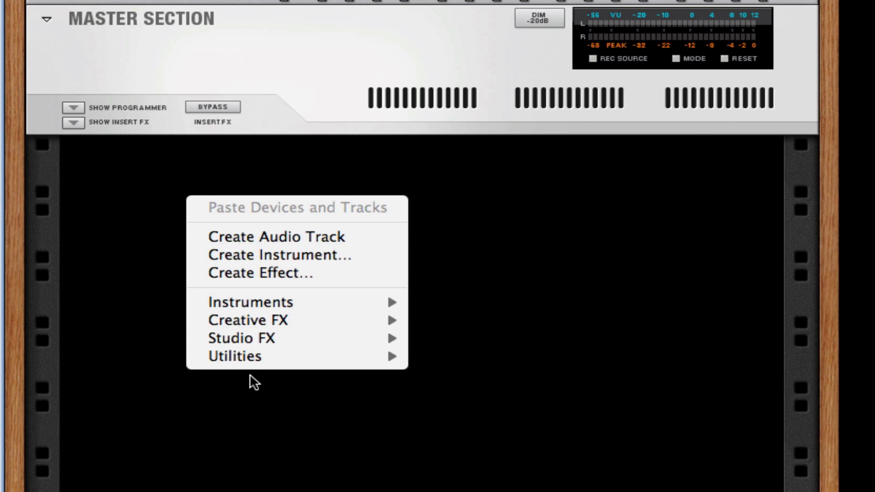
pyautogui.click(187, 425)
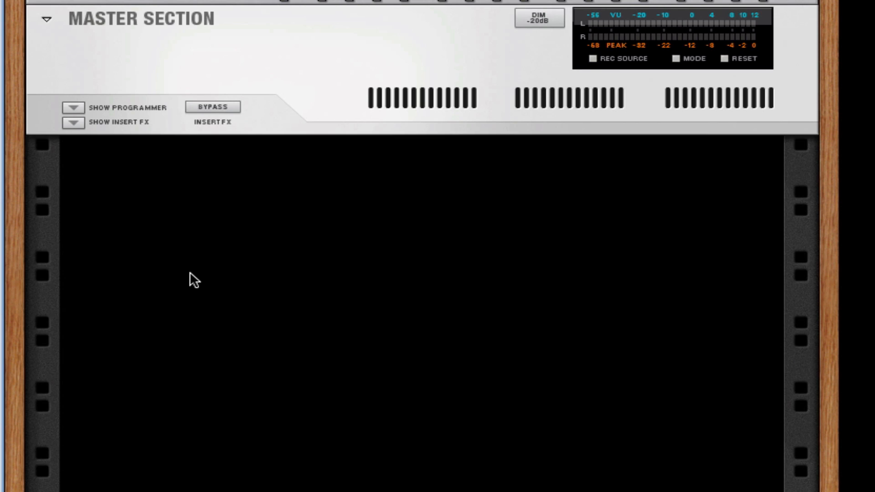
pyautogui.rightClick(189, 272)
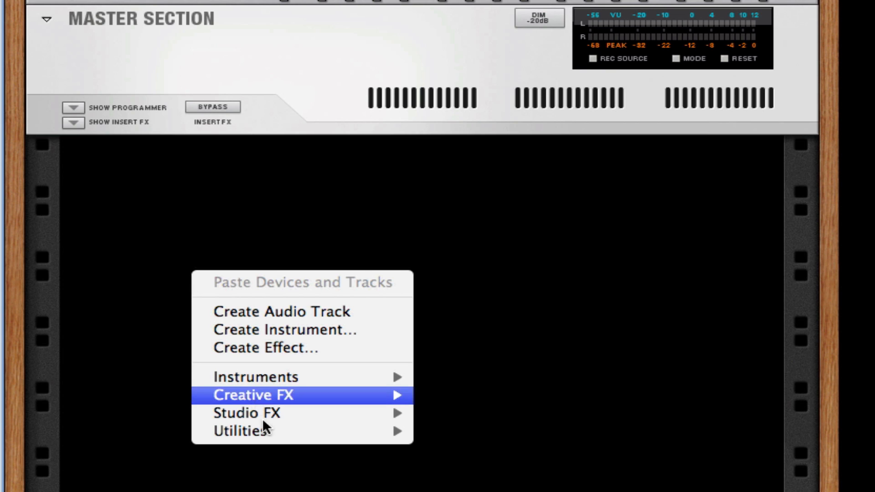
pyautogui.moveTo(272, 431)
pyautogui.click(471, 431)
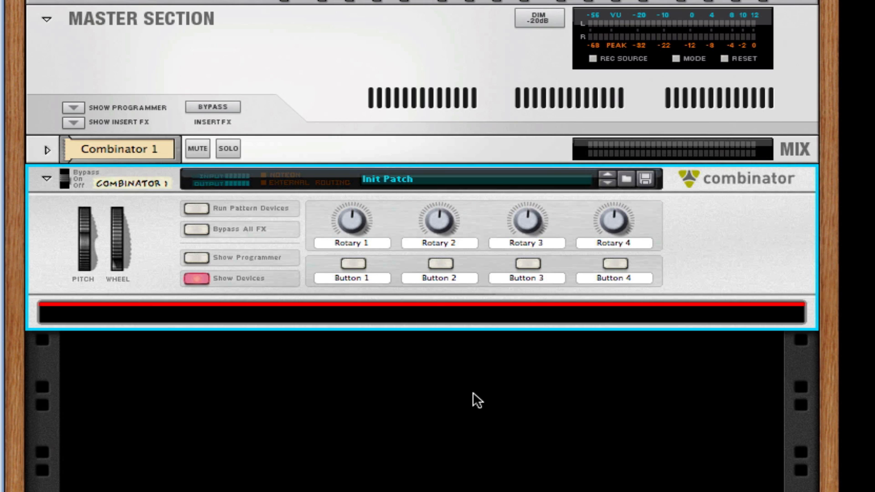
# Add a Thor synthesizer inside the Combinator's empty device area
pyautogui.rightClick(265, 313)
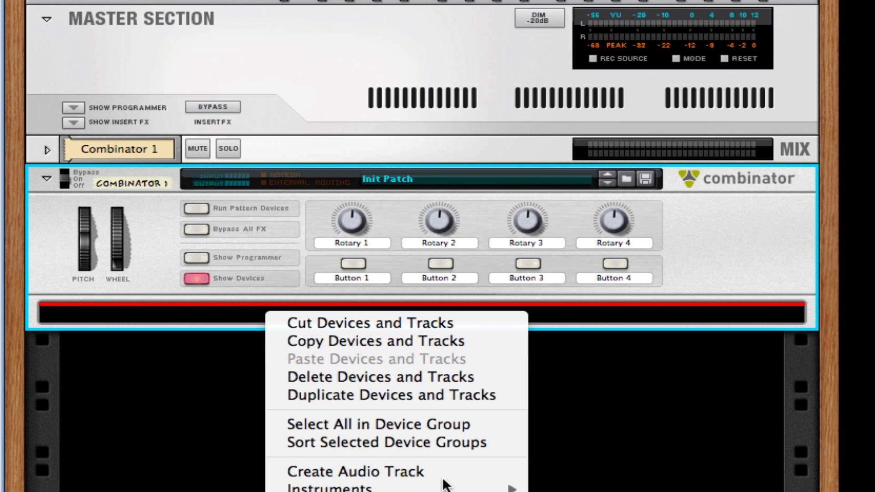
pyautogui.moveTo(444, 486)
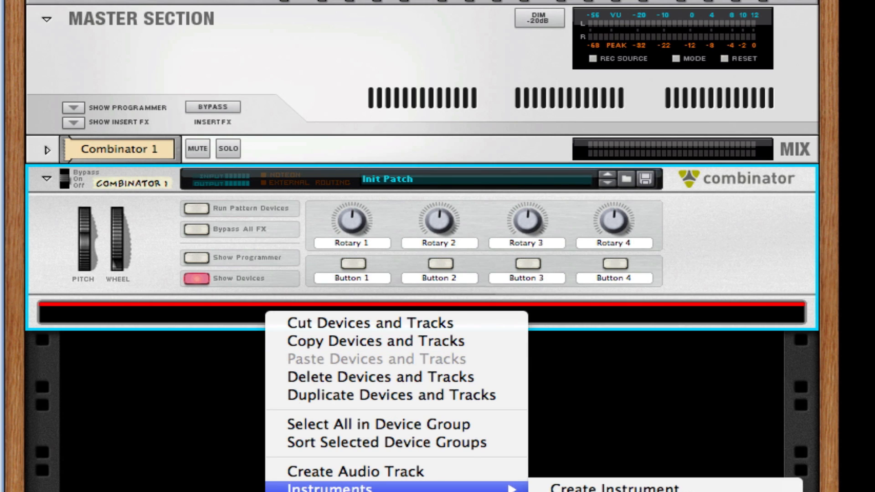
pyautogui.click(565, 491)
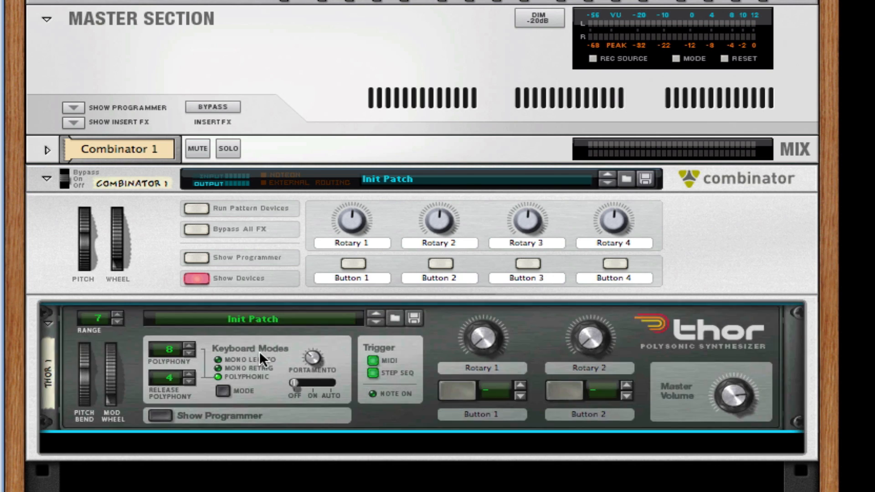
# Show the new Thor's programmer and look over its oscillators, modulation matrix and step sequencer
pyautogui.scroll(-5, 423, 246)
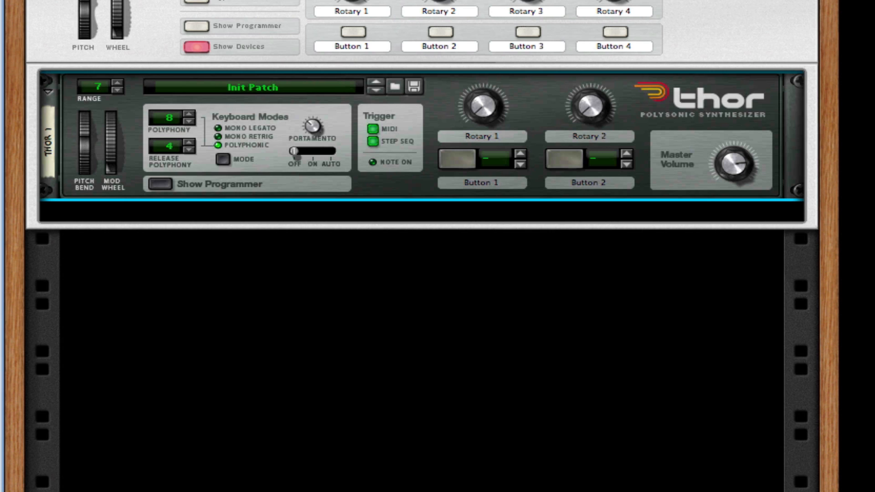
pyautogui.click(160, 184)
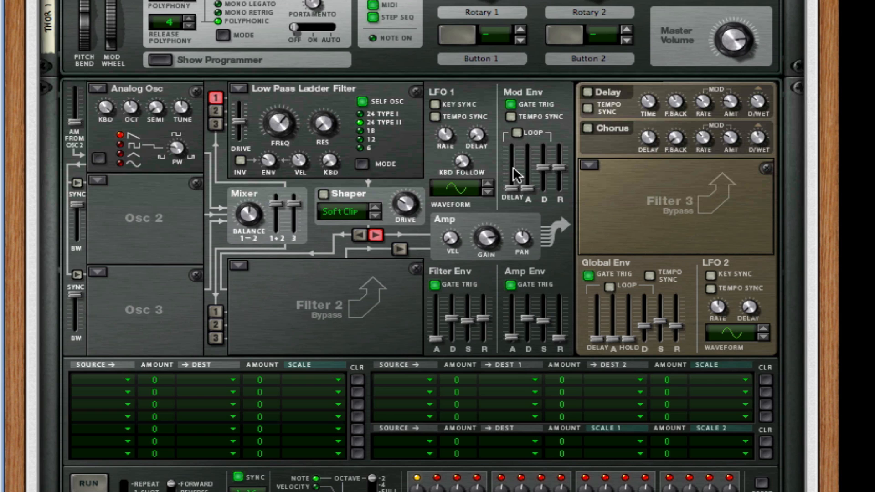
pyautogui.scroll(-5, 513, 165)
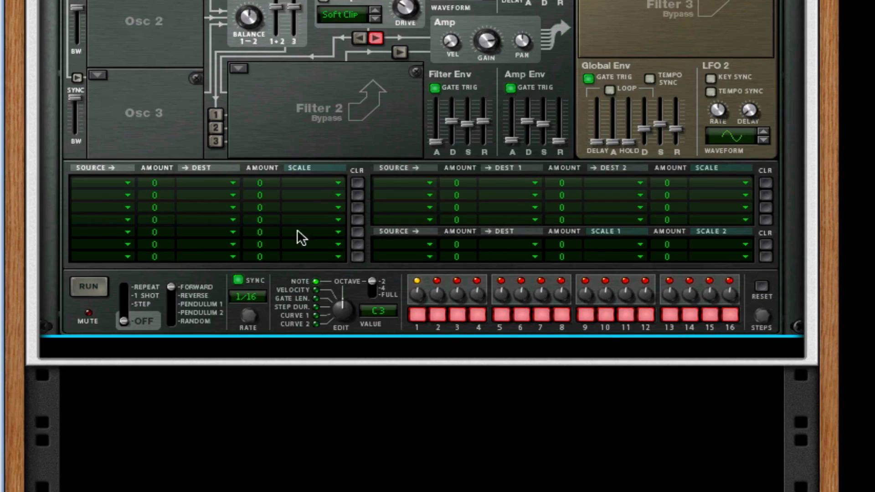
pyautogui.scroll(3, 462, 107)
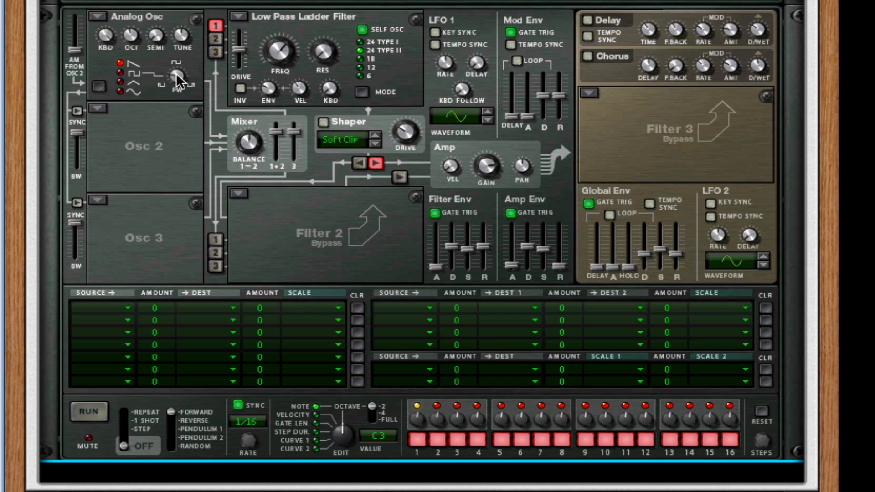
# Load an FM Pair oscillator into the Osc 2 slot and route oscillator 2 into the Low Pass Ladder Filter
pyautogui.moveTo(175, 72); pyautogui.dragTo(176, 46)
pyautogui.click(214, 41)
pyautogui.click(98, 107)
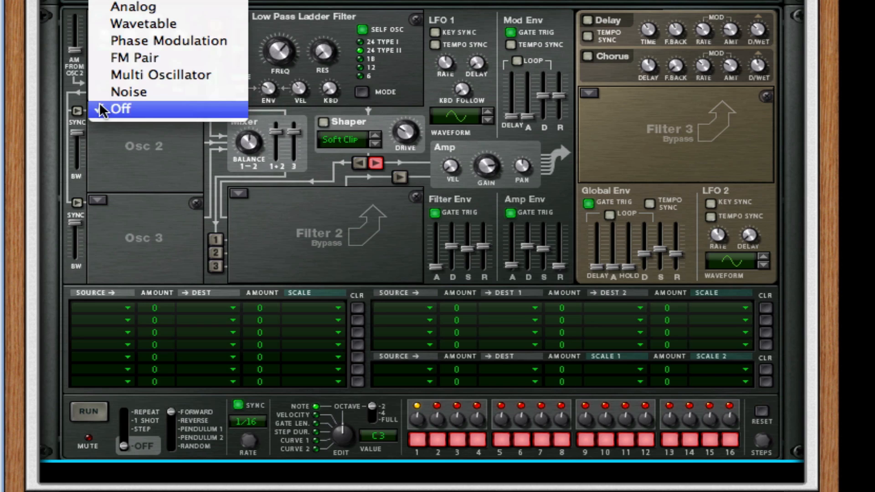
pyautogui.click(209, 59)
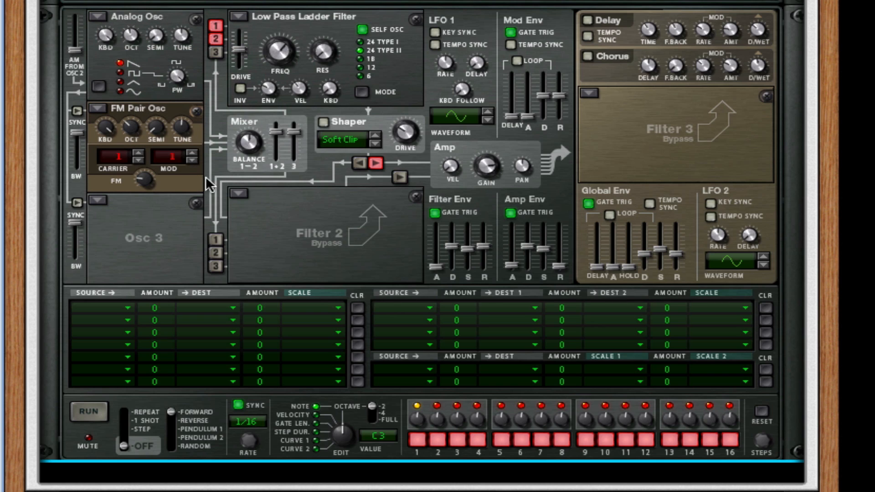
# Set the Osc 2 FM Pair's carrier to 9 and its modulator to 3, and raise its FM amount
pyautogui.click(138, 153)
pyautogui.click(138, 153)
pyautogui.click(190, 153)
pyautogui.click(190, 153)
pyautogui.moveTo(154, 173)
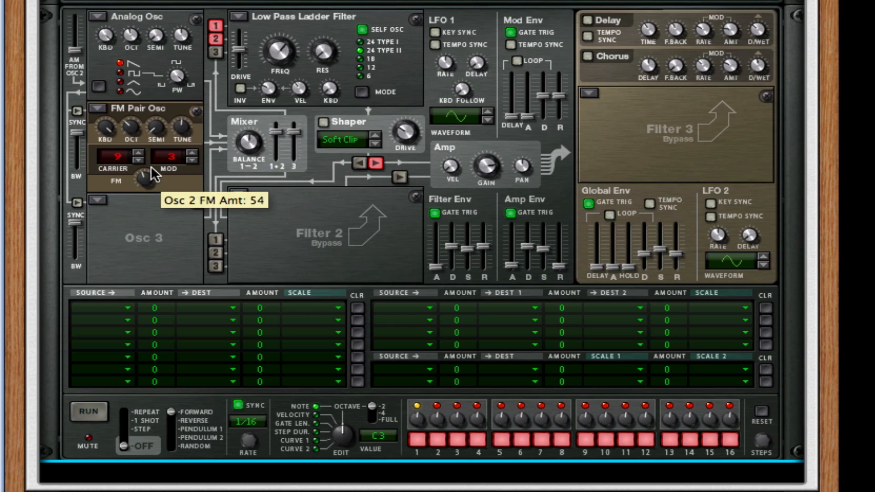
pyautogui.moveTo(151, 169); pyautogui.dragTo(152, 160)
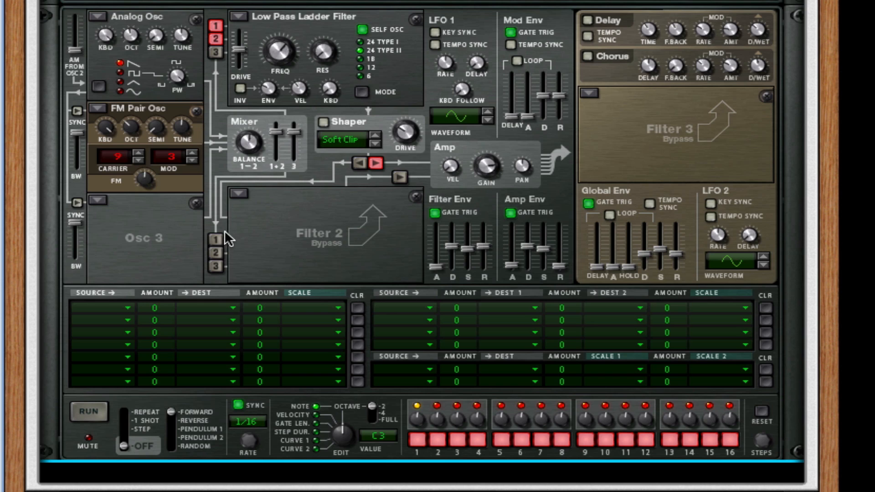
# Load an FM Pair oscillator into the Osc 3 slot, set its carrier to 9, and slightly raise its FM amount
pyautogui.click(93, 201)
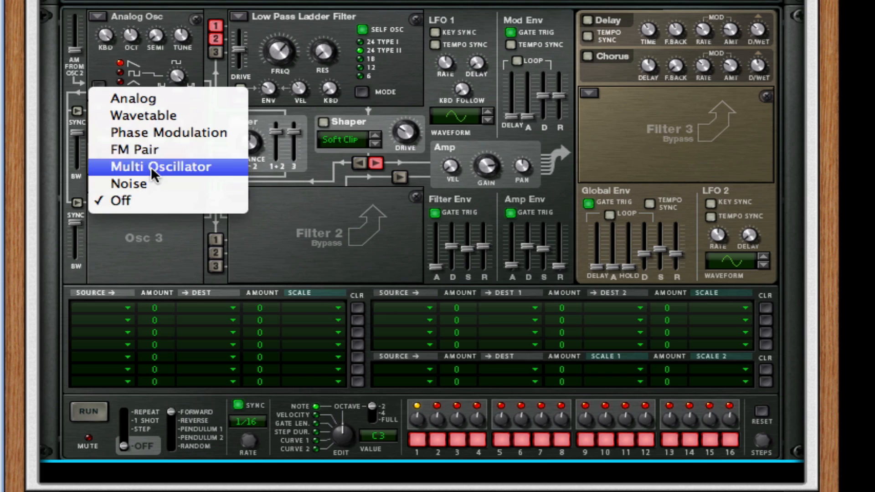
pyautogui.click(189, 150)
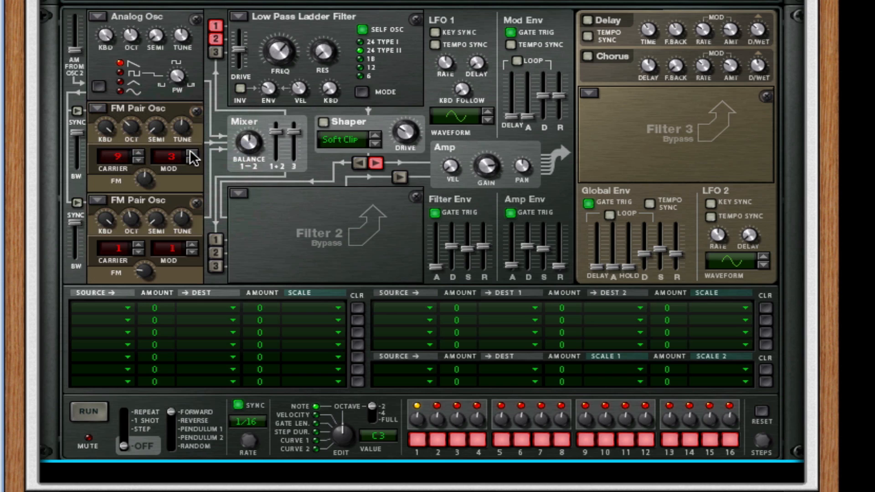
pyautogui.click(142, 242)
pyautogui.click(137, 245)
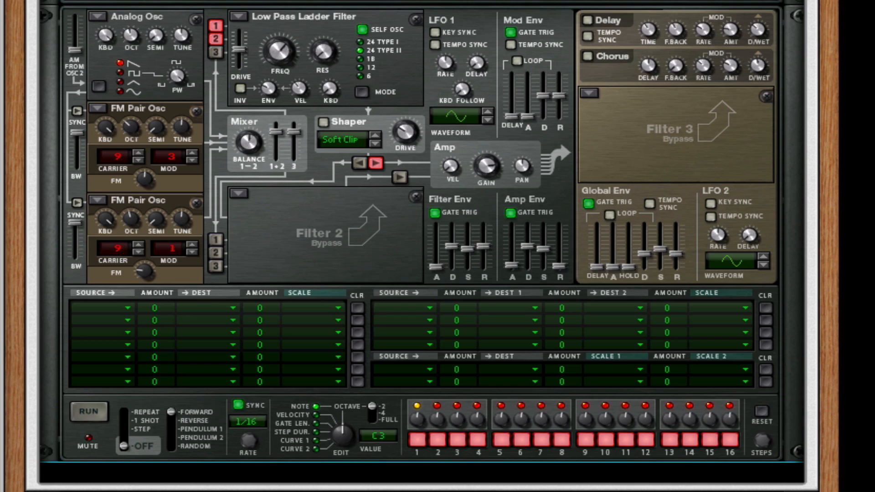
pyautogui.click(175, 266)
pyautogui.moveTo(144, 270); pyautogui.dragTo(150, 235)
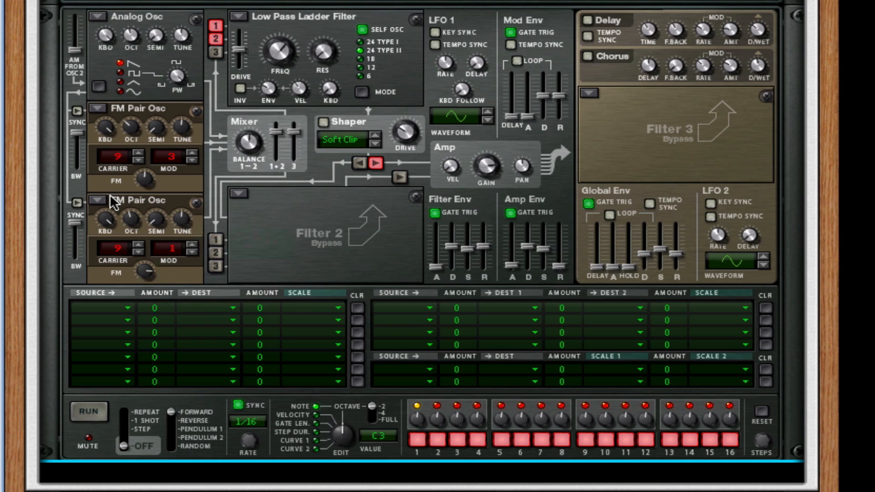
# Set the Osc 3 FM Pair's modulator to 5 and octave to 5, and route oscillator 3 into Filter 2
pyautogui.click(192, 244)
pyautogui.click(192, 244)
pyautogui.click(192, 244)
pyautogui.click(192, 243)
pyautogui.moveTo(131, 228); pyautogui.dragTo(131, 223)
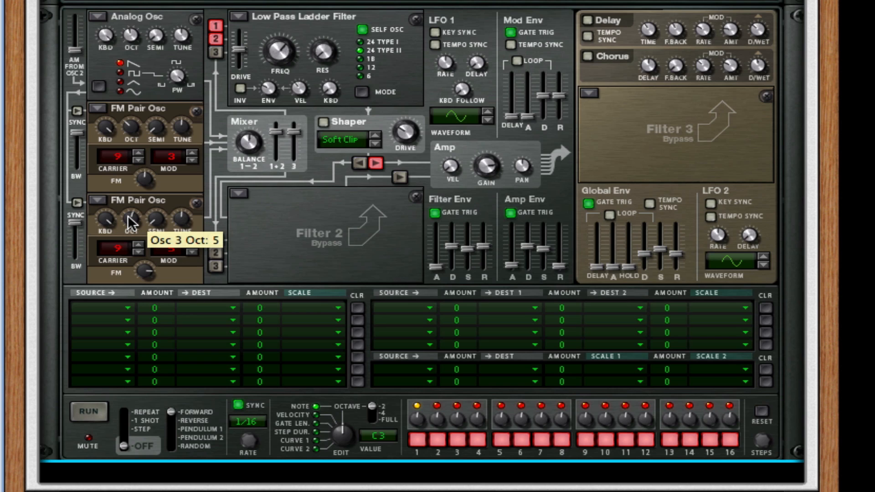
pyautogui.click(214, 267)
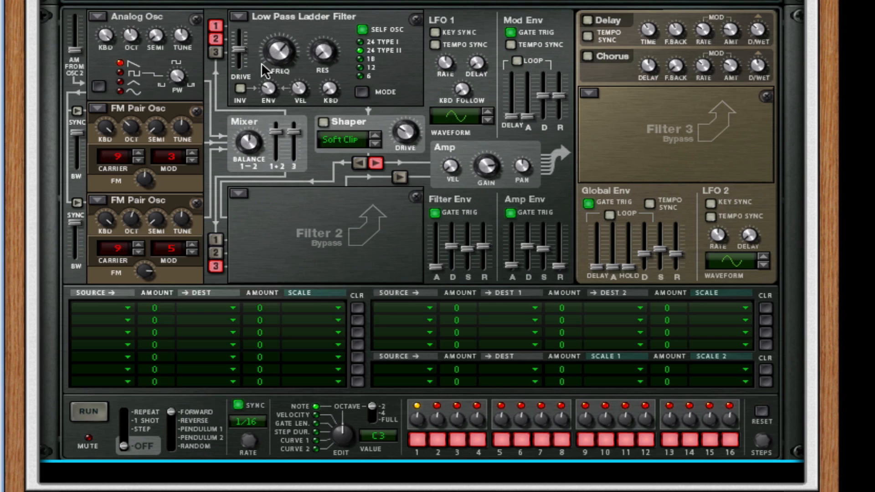
# Load a State Variable Filter into the Filter 2 slot and raise its resonance
pyautogui.moveTo(268, 67)
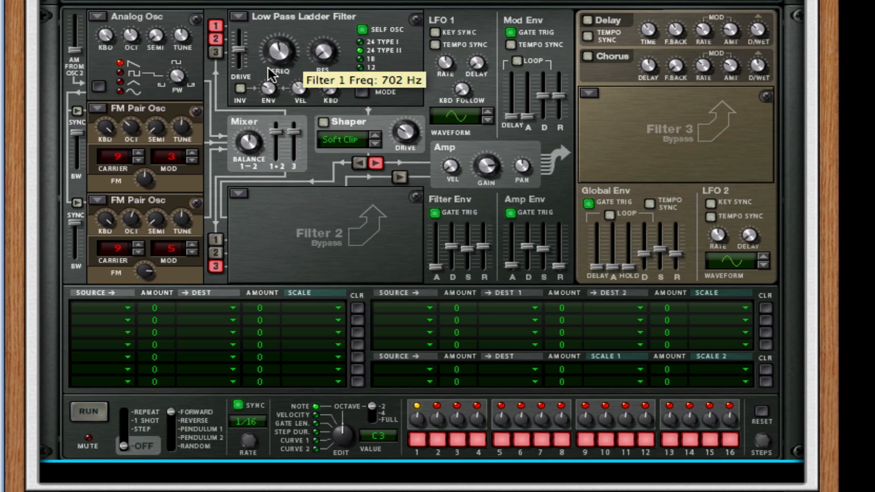
pyautogui.moveTo(268, 67); pyautogui.dragTo(267, 65)
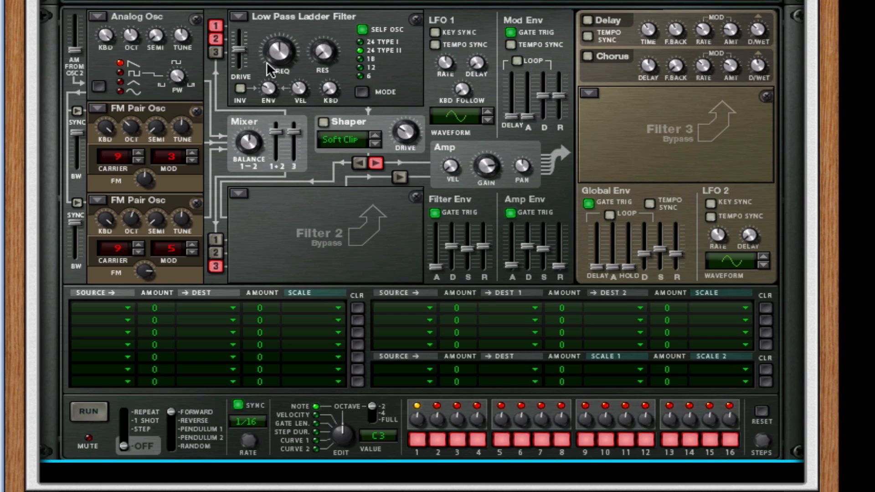
pyautogui.moveTo(268, 71)
pyautogui.click(238, 195)
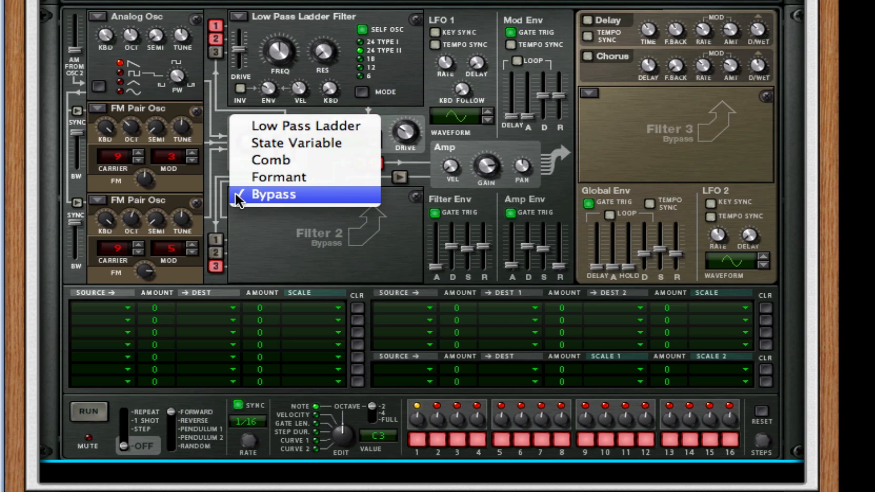
pyautogui.click(307, 139)
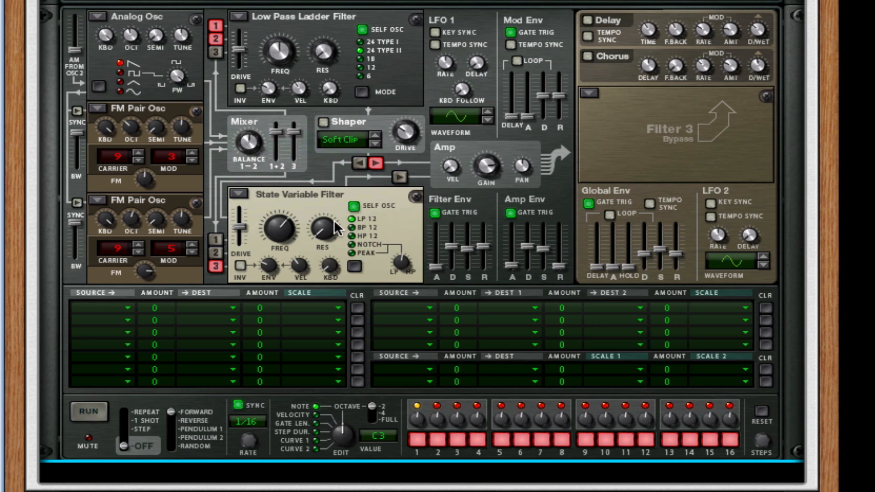
pyautogui.moveTo(332, 221); pyautogui.dragTo(333, 204)
pyautogui.moveTo(271, 236)
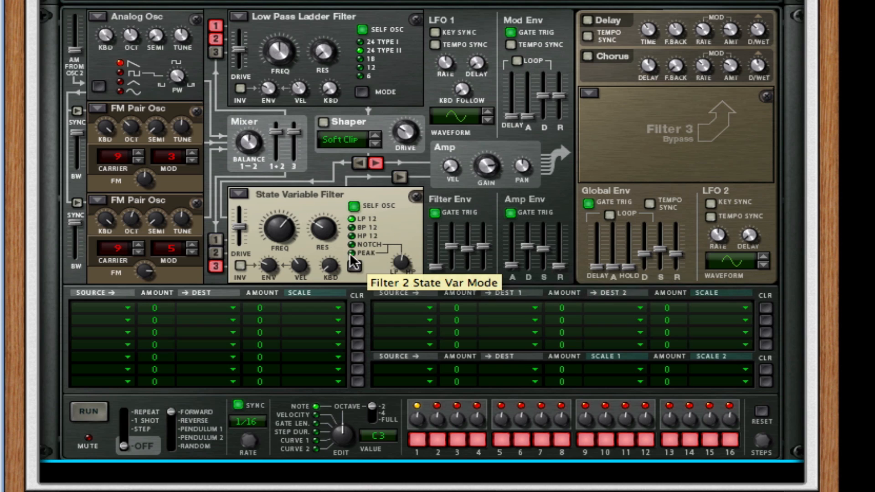
# Switch the State Variable Filter to Peak mode, and enable the Chorus effect
pyautogui.click(350, 255)
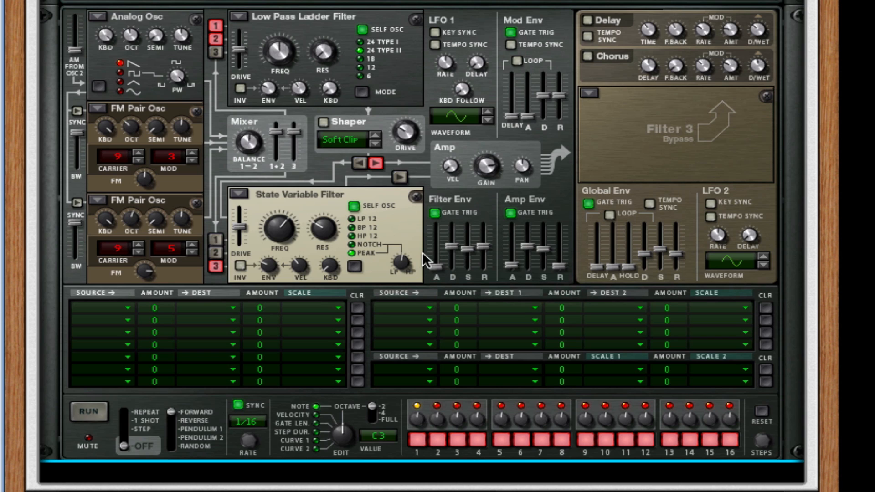
pyautogui.moveTo(399, 266); pyautogui.dragTo(399, 262)
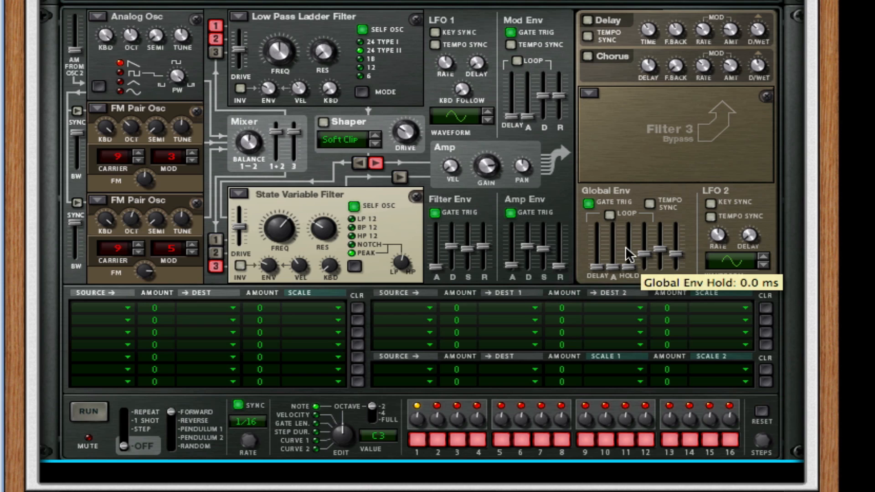
pyautogui.click(584, 56)
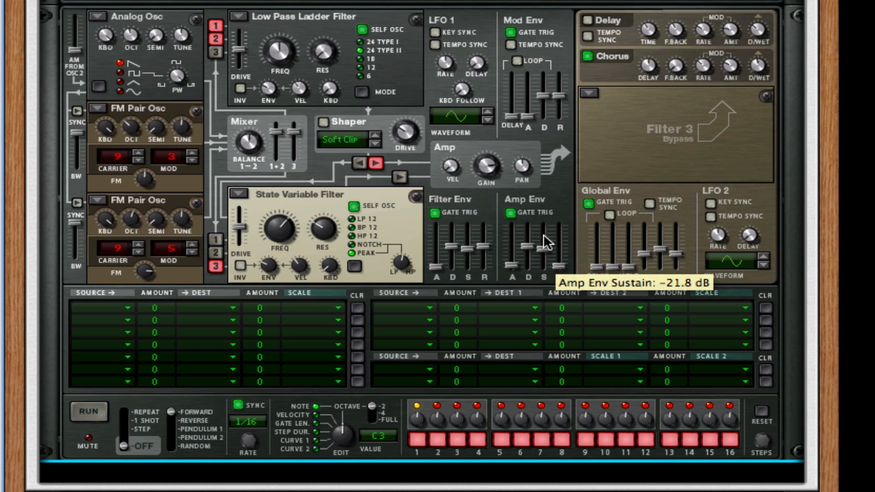
# In the first modulation row, route Osc 1 to Osc 2 FM Amt with amount 50, scaled by Osc 2 with amount 100
pyautogui.click(101, 307)
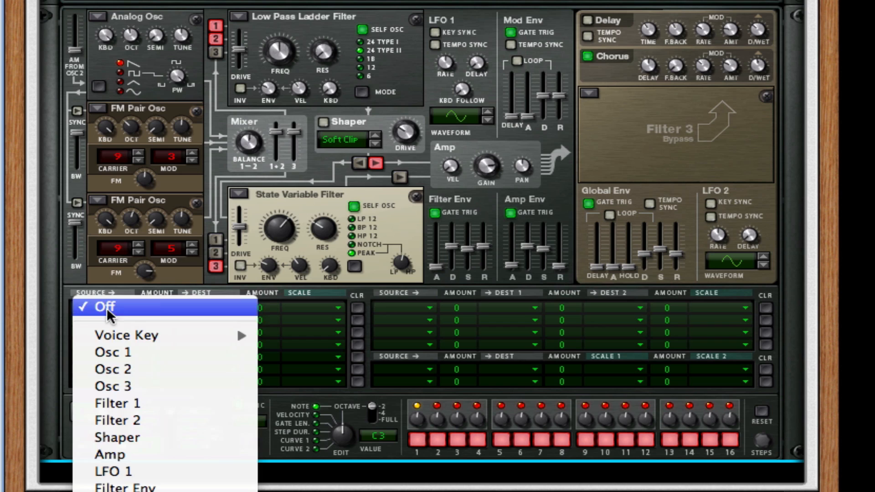
pyautogui.click(216, 353)
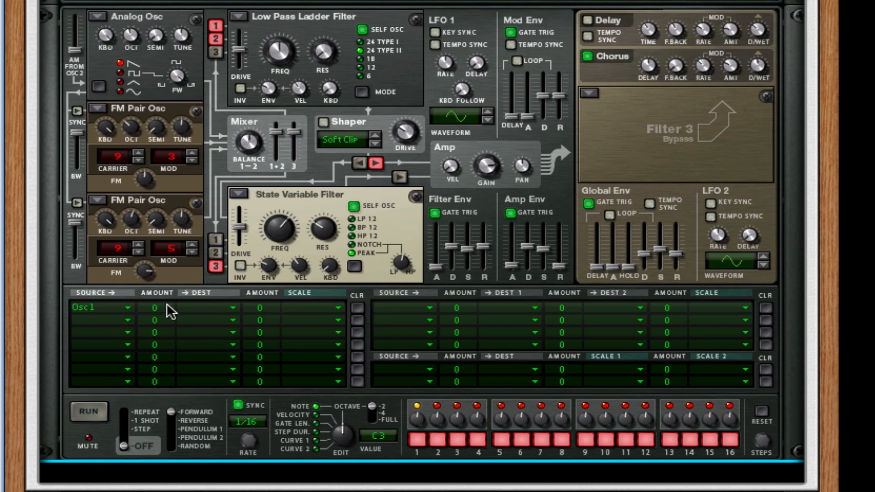
pyautogui.moveTo(166, 303); pyautogui.dragTo(168, 293)
pyautogui.click(217, 314)
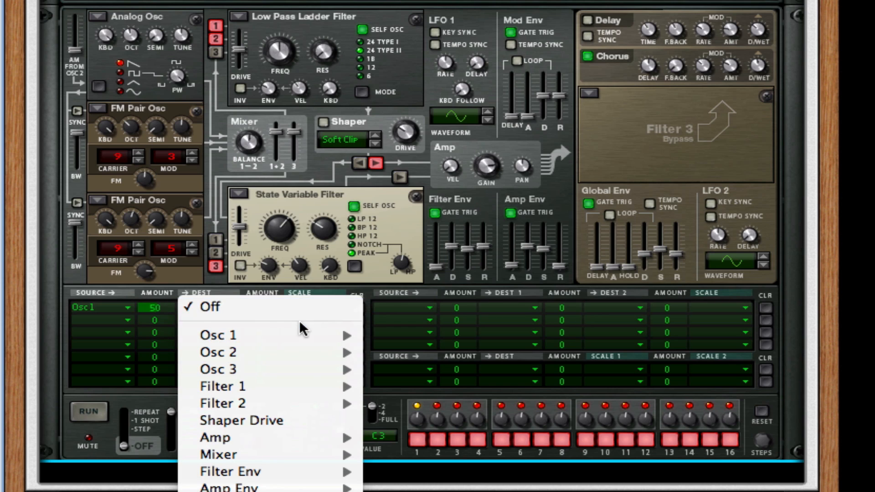
pyautogui.moveTo(305, 357)
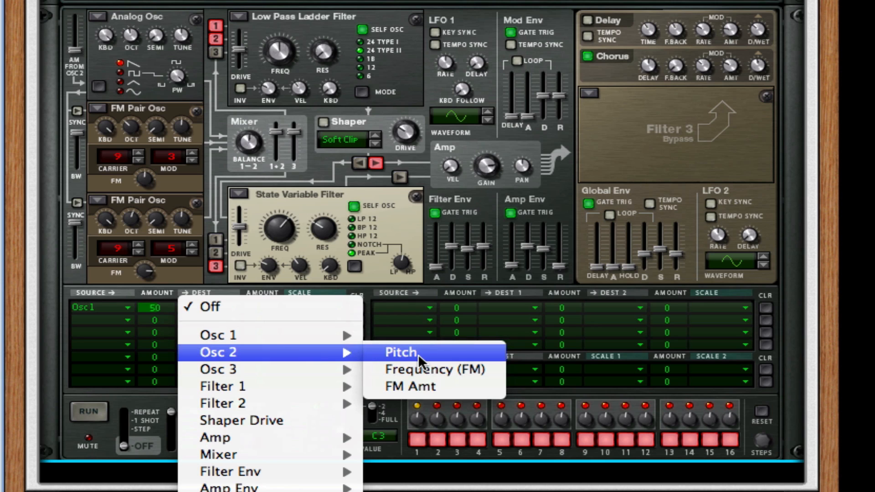
pyautogui.click(444, 386)
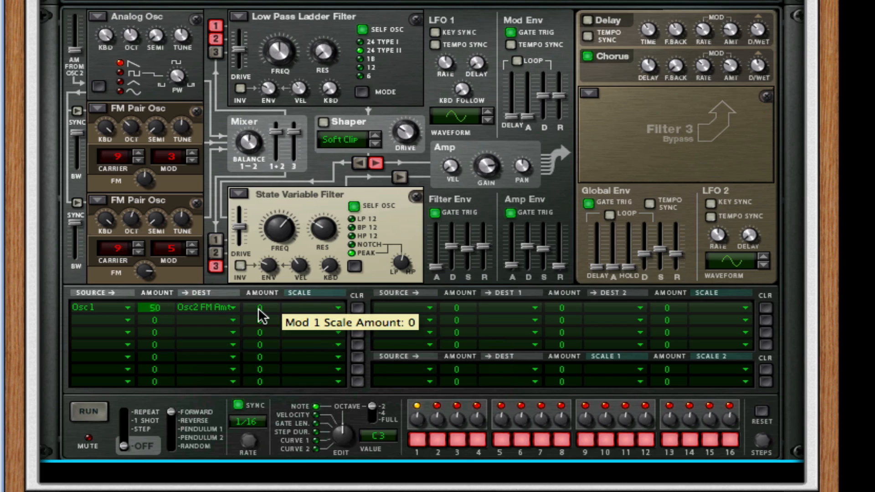
pyautogui.moveTo(259, 312); pyautogui.dragTo(254, 297)
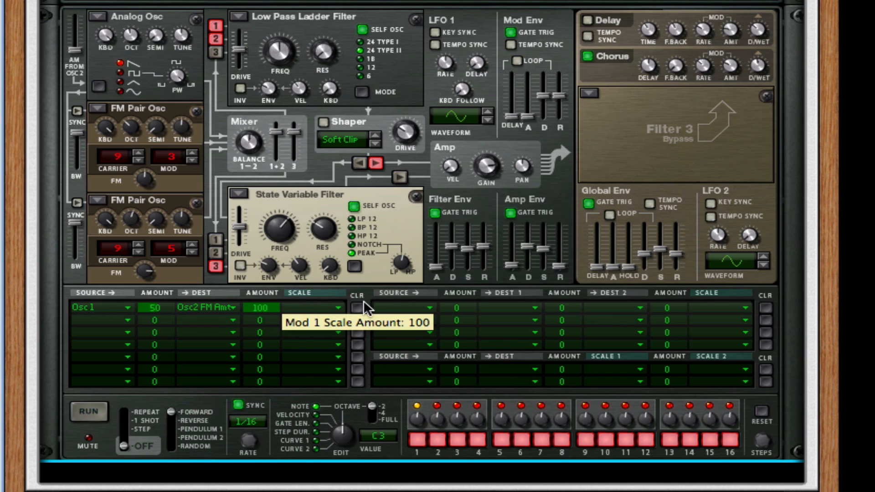
pyautogui.click(321, 307)
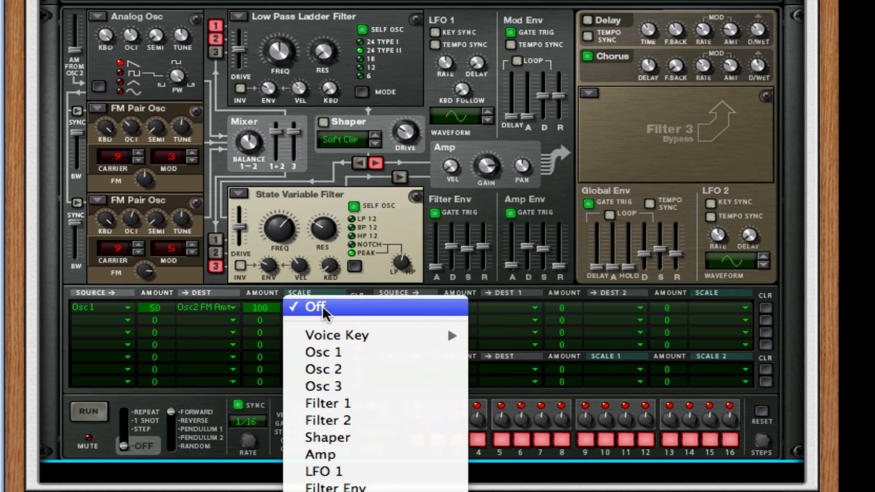
pyautogui.click(385, 371)
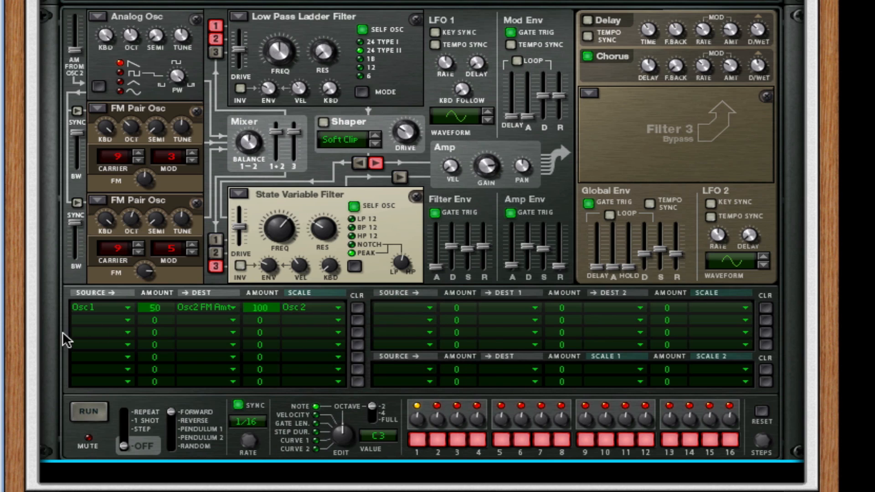
# In the second modulation row, route Osc 2 to Osc 3 FM Amt with amount 50, scaled by Osc 3 with amount 100
pyautogui.click(113, 322)
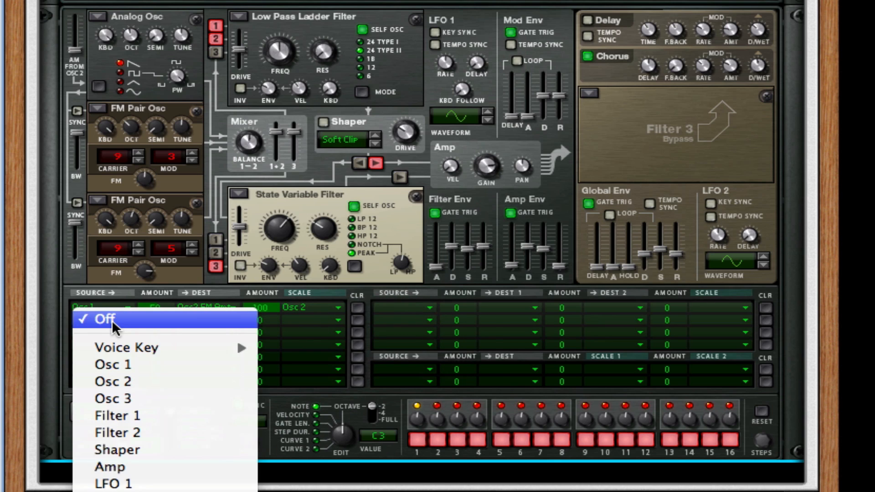
pyautogui.click(135, 391)
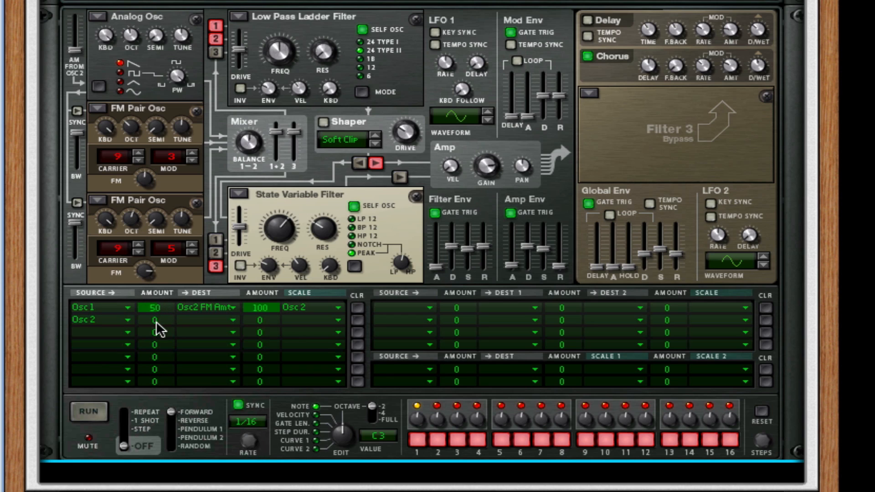
pyautogui.moveTo(156, 322)
pyautogui.mouseDown()
pyautogui.moveTo(163, 307)
pyautogui.moveTo(162, 314)
pyautogui.mouseUp()
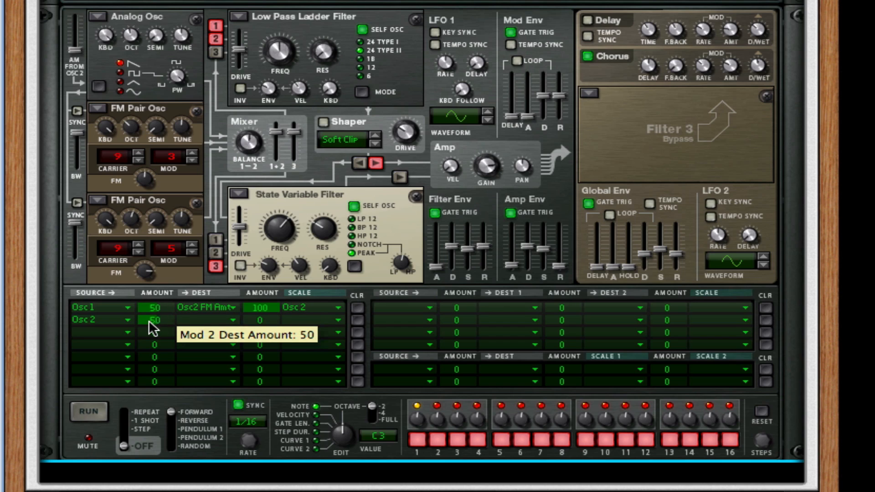
pyautogui.click(212, 319)
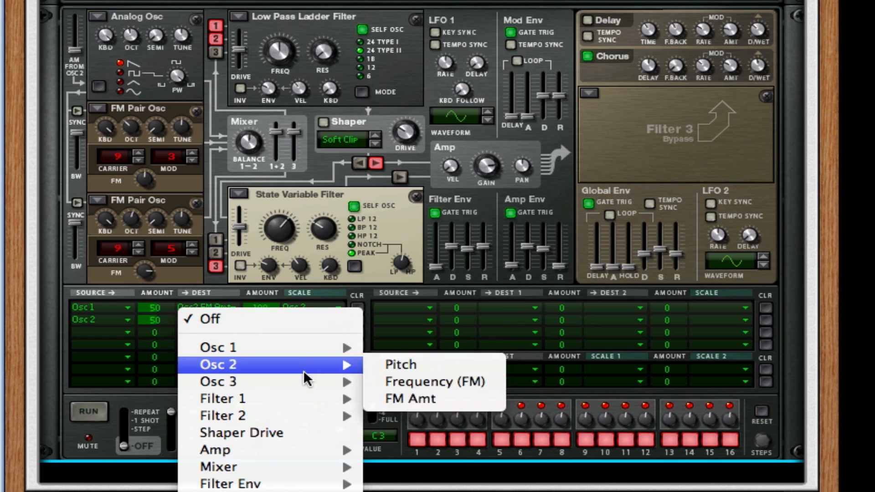
pyautogui.moveTo(302, 381)
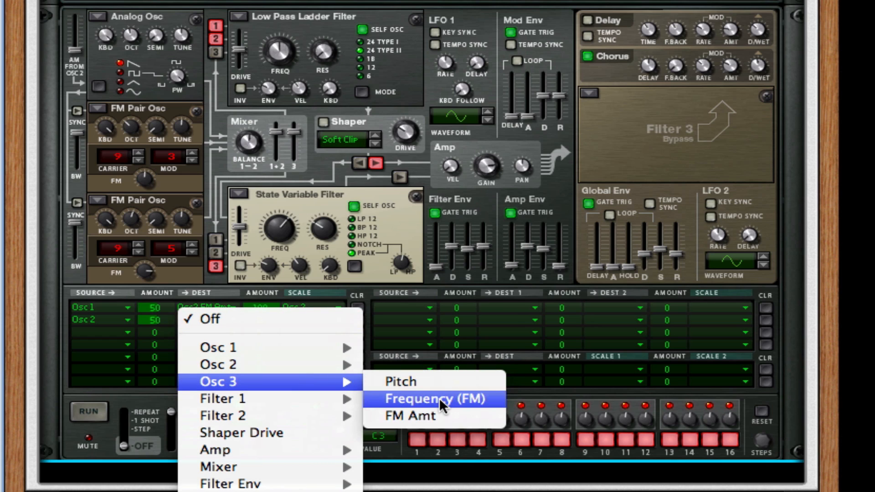
pyautogui.click(444, 415)
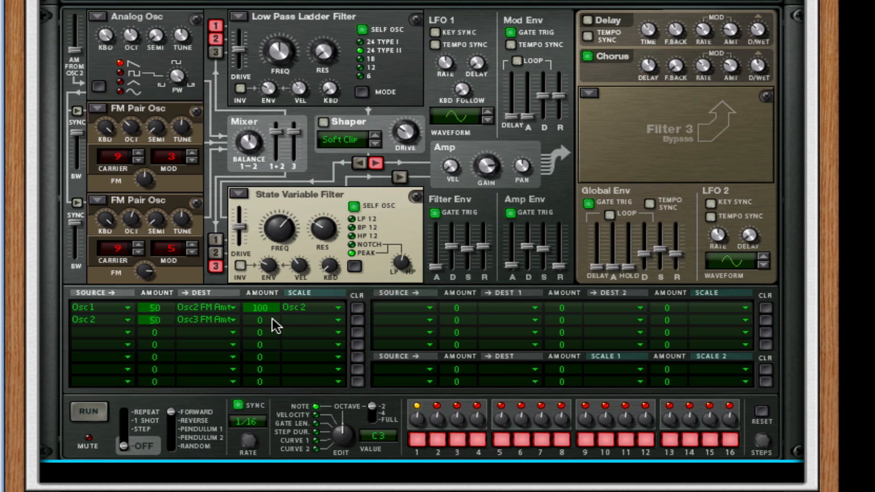
pyautogui.moveTo(272, 318); pyautogui.dragTo(286, 251)
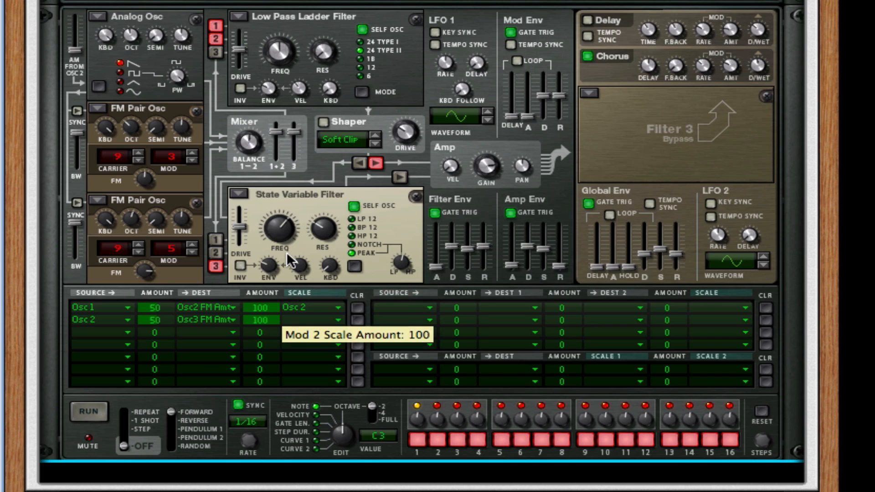
pyautogui.click(303, 321)
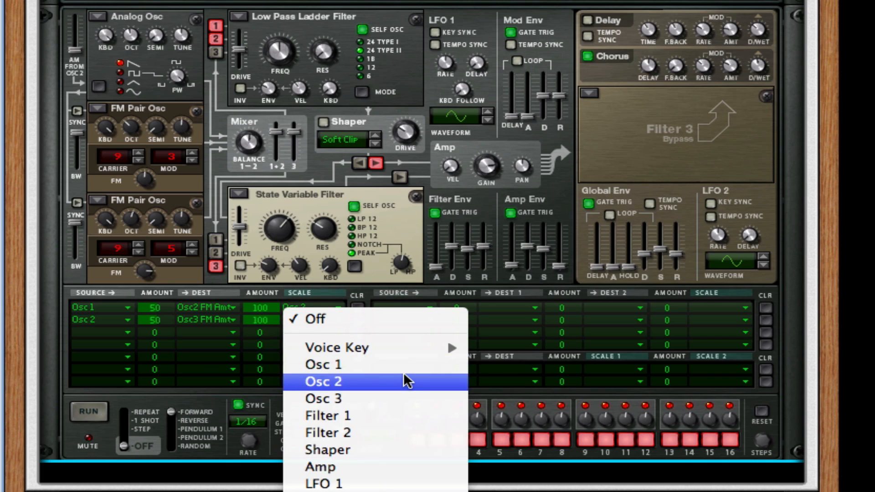
pyautogui.click(399, 398)
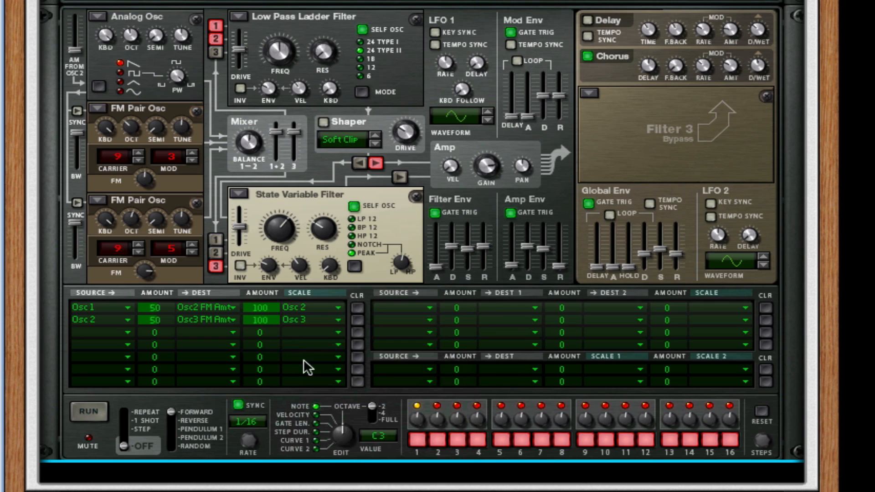
# In the third modulation row, route Osc 3 to Osc 1 PW with amount 100, scaled by Osc 3 with amount 100
pyautogui.click(126, 332)
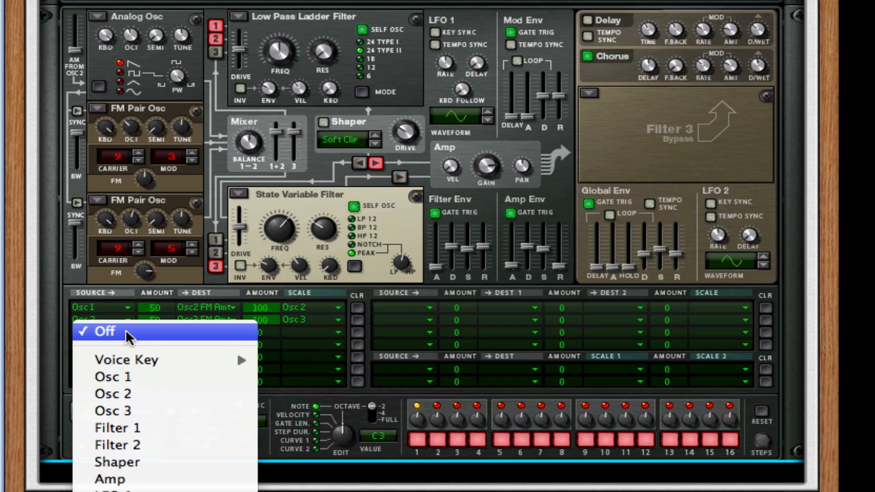
pyautogui.click(134, 411)
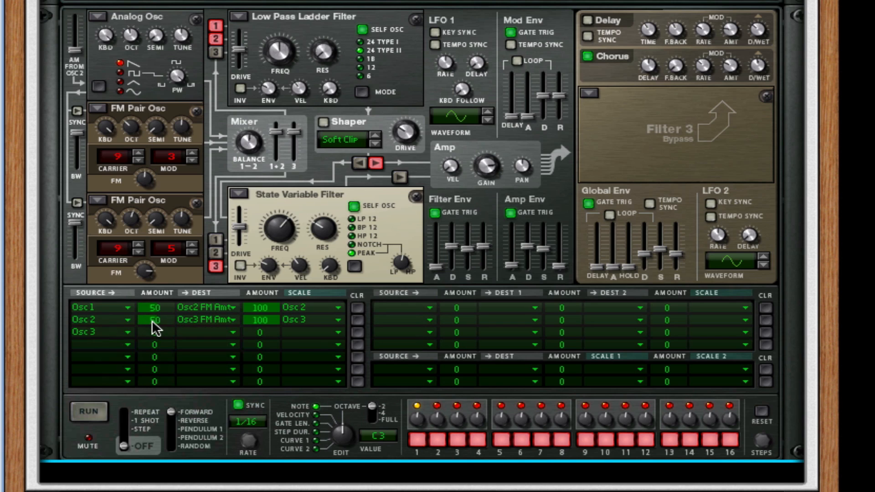
pyautogui.moveTo(155, 333); pyautogui.dragTo(195, 244)
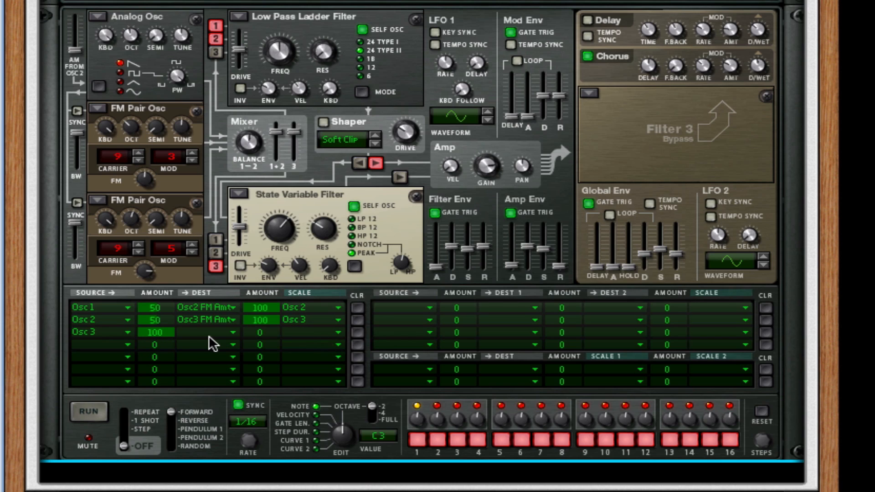
pyautogui.click(236, 332)
pyautogui.moveTo(261, 359)
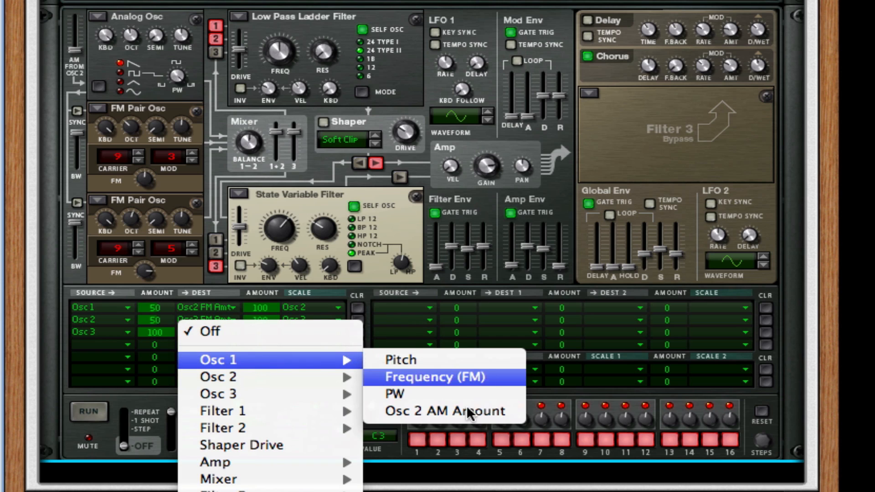
pyautogui.click(433, 393)
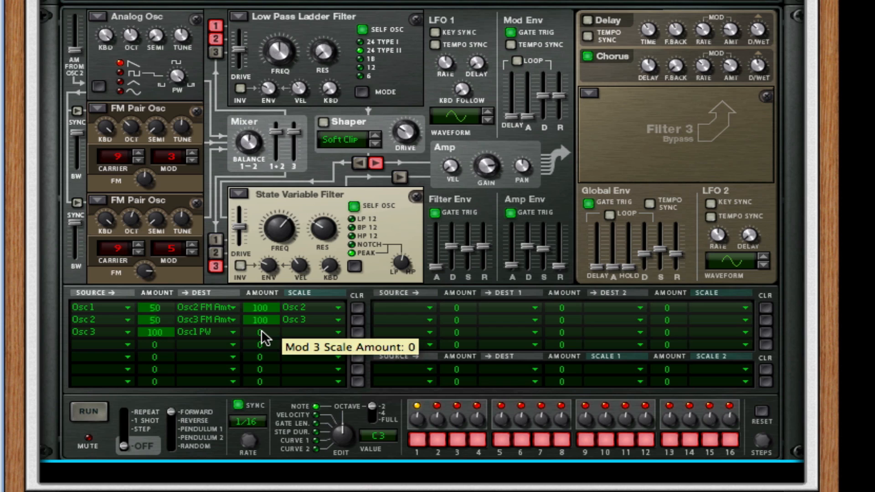
pyautogui.moveTo(261, 329); pyautogui.dragTo(261, 301)
pyautogui.click(299, 333)
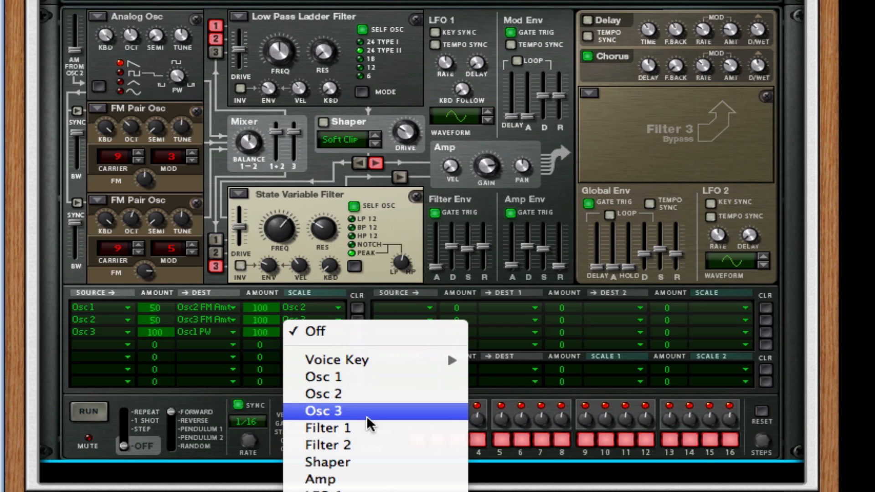
pyautogui.click(323, 411)
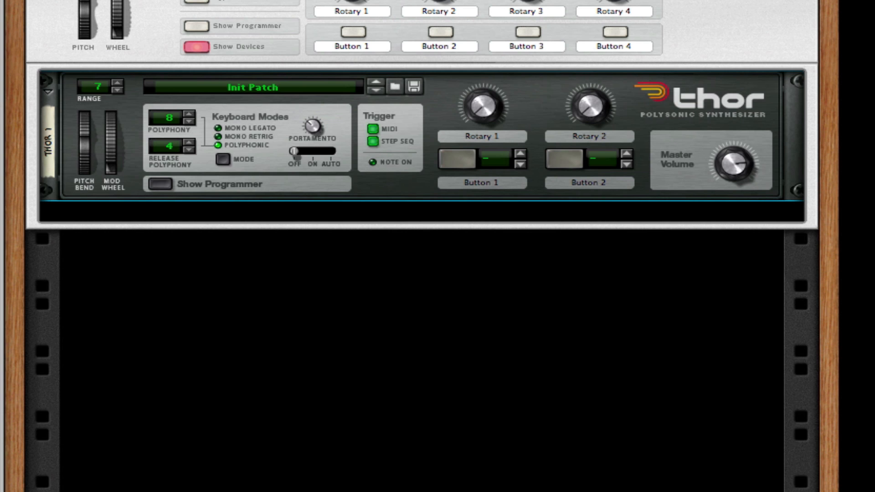
# Add an RV7000 reverb after Thor, set its Dry/Wet to 87 and raise its decay slightly
pyautogui.click(699, 79)
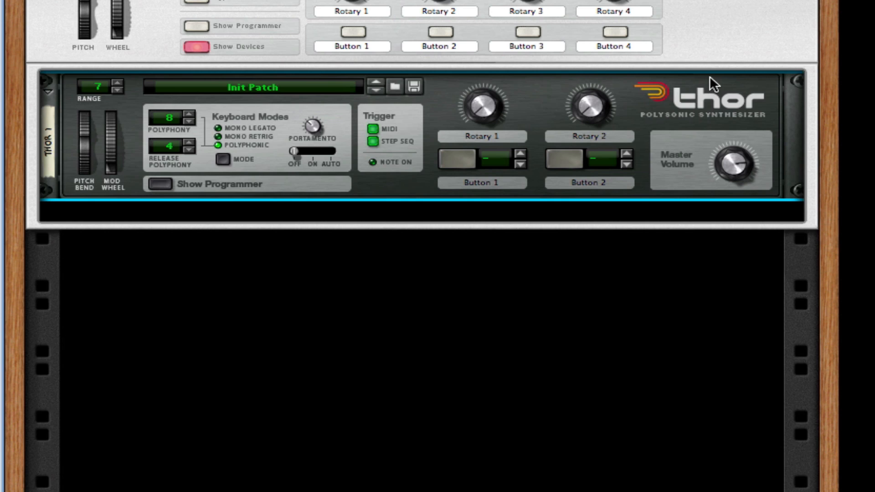
pyautogui.rightClick(674, 112)
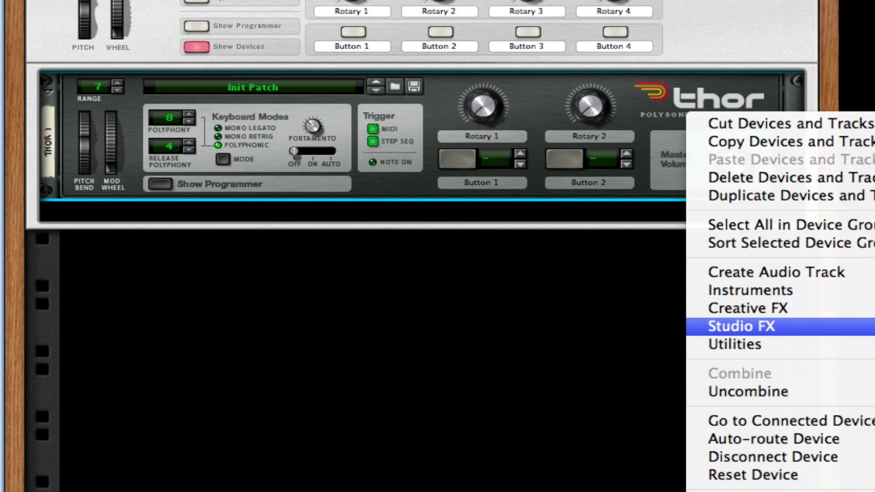
pyautogui.click(873, 326)
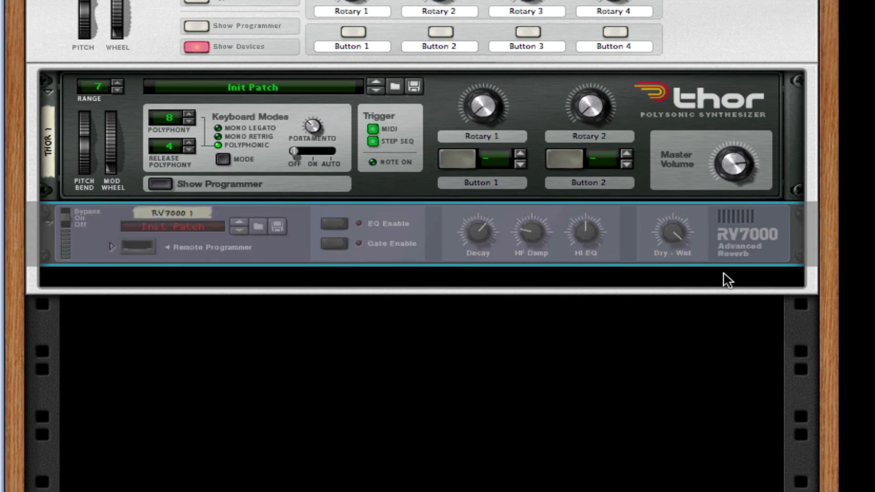
pyautogui.moveTo(667, 232)
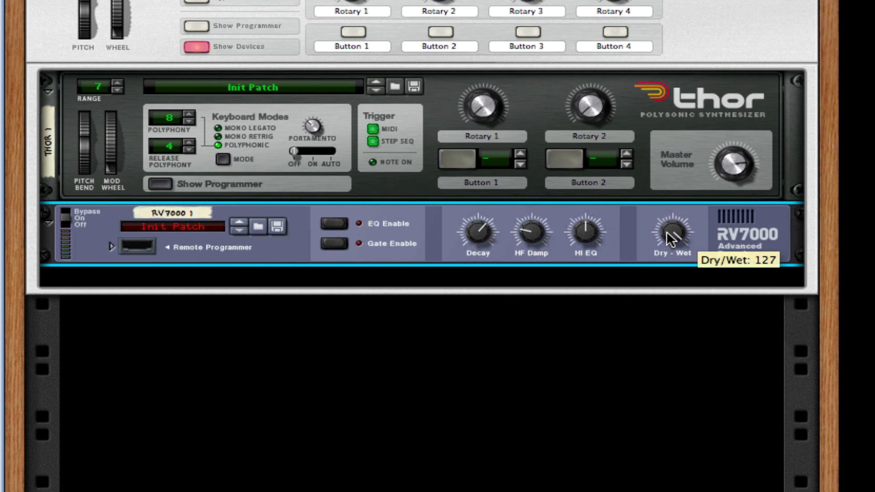
pyautogui.moveTo(667, 233); pyautogui.dragTo(665, 253)
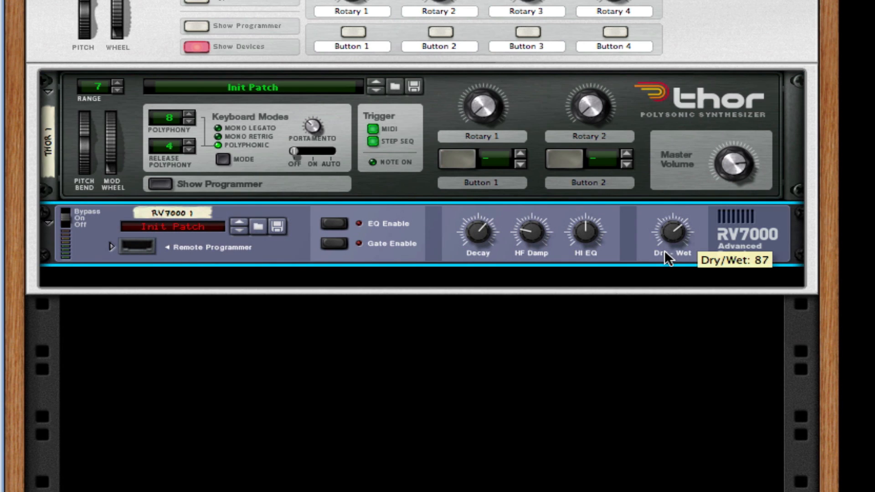
pyautogui.moveTo(493, 225)
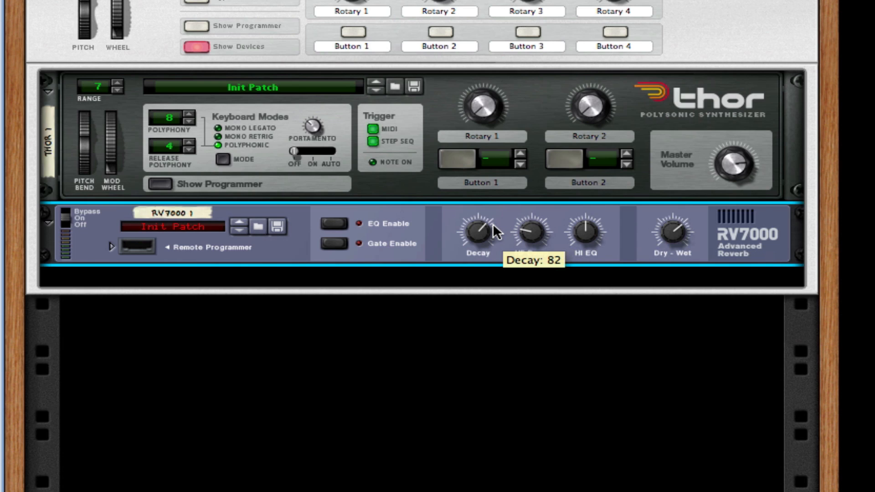
pyautogui.moveTo(476, 231); pyautogui.dragTo(479, 230)
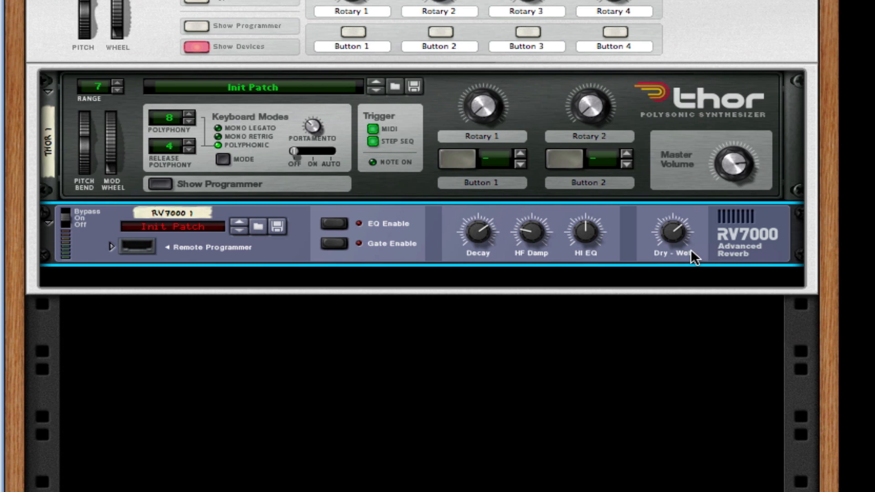
# Add a Line 6 Bass Amp after the RV7000 reverb and turn on its compressor
pyautogui.rightClick(633, 219)
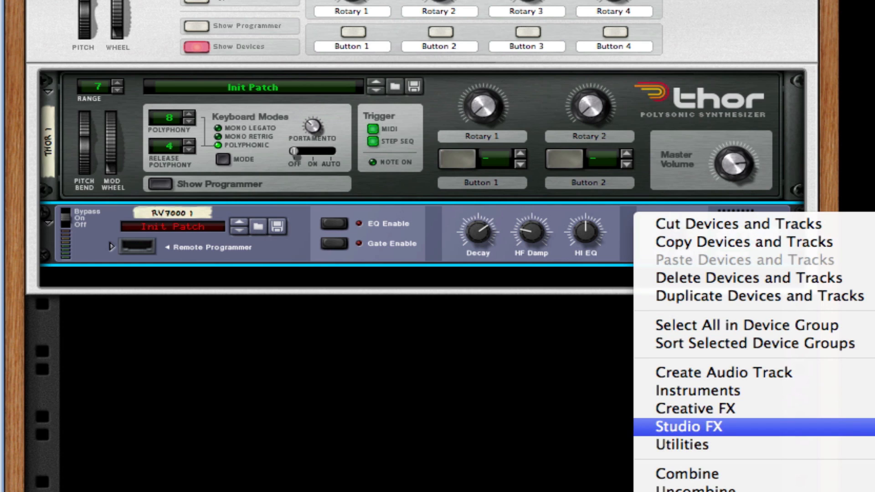
pyautogui.click(870, 428)
pyautogui.click(169, 310)
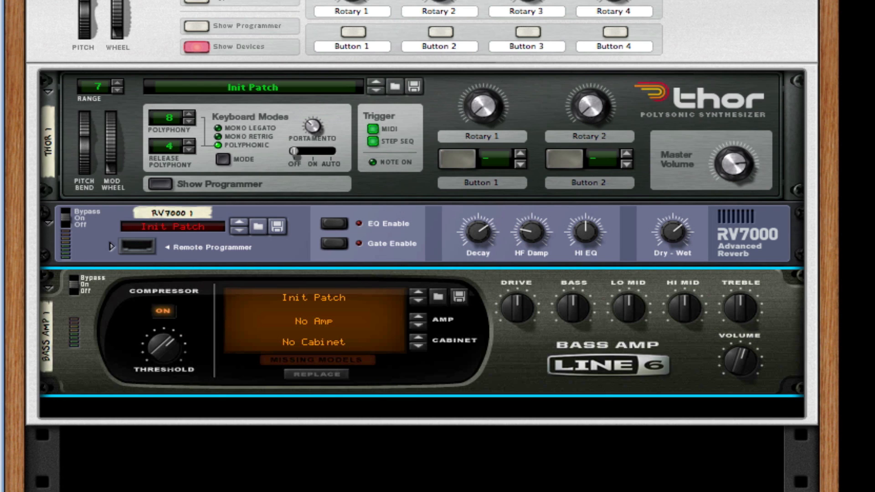
# Add a Scream 4 distortion unit after the Line 6 Bass Amp
pyautogui.rightClick(542, 332)
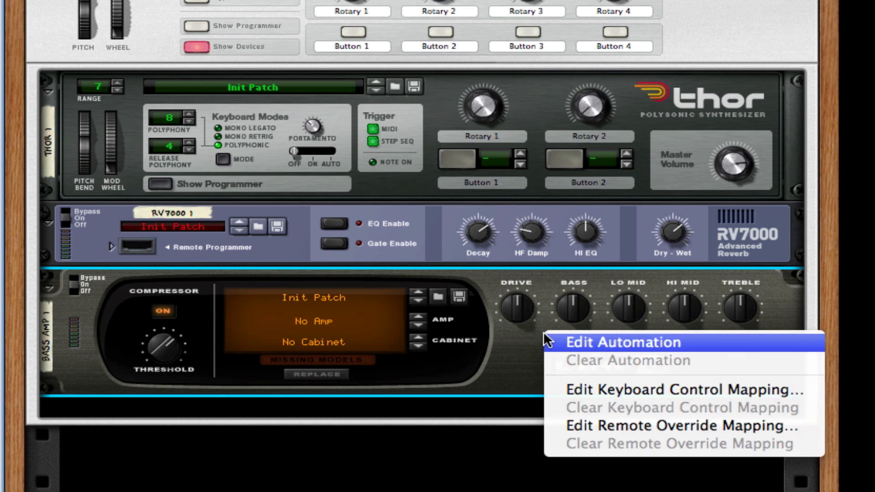
pyautogui.rightClick(519, 368)
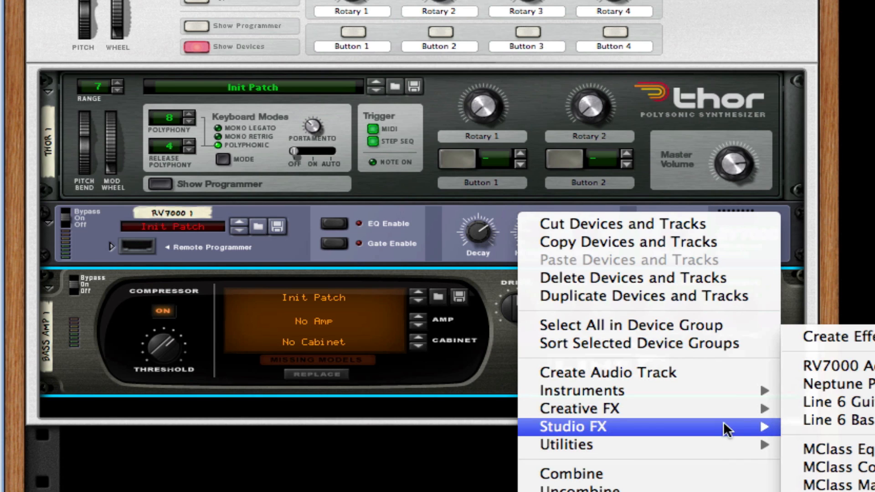
pyautogui.moveTo(727, 413)
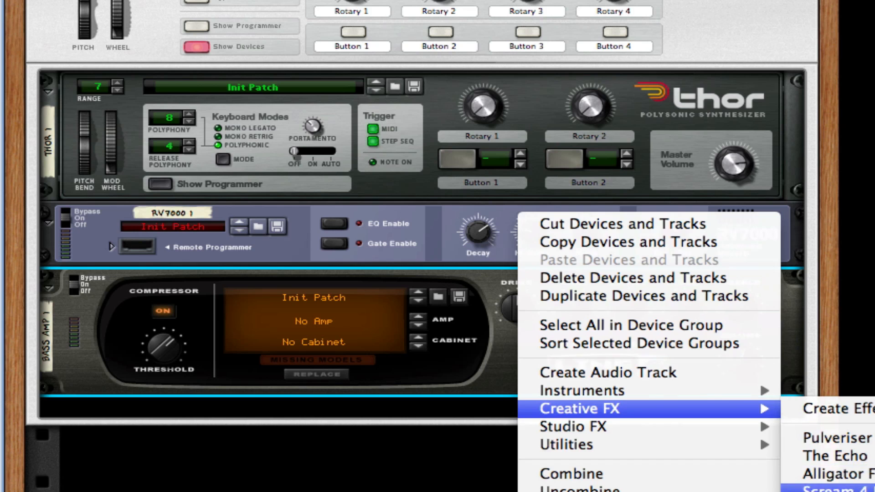
pyautogui.click(829, 489)
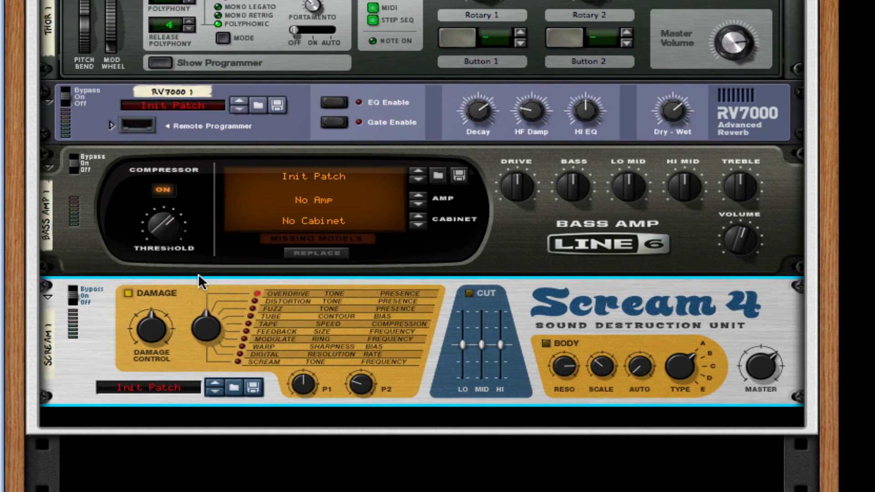
# Set Scream 4 to Digital damage with P1 and P2 at maximum and Damage Control at 40, and switch the Damage section off
pyautogui.moveTo(198, 324); pyautogui.dragTo(204, 267)
pyautogui.moveTo(291, 379); pyautogui.dragTo(308, 250)
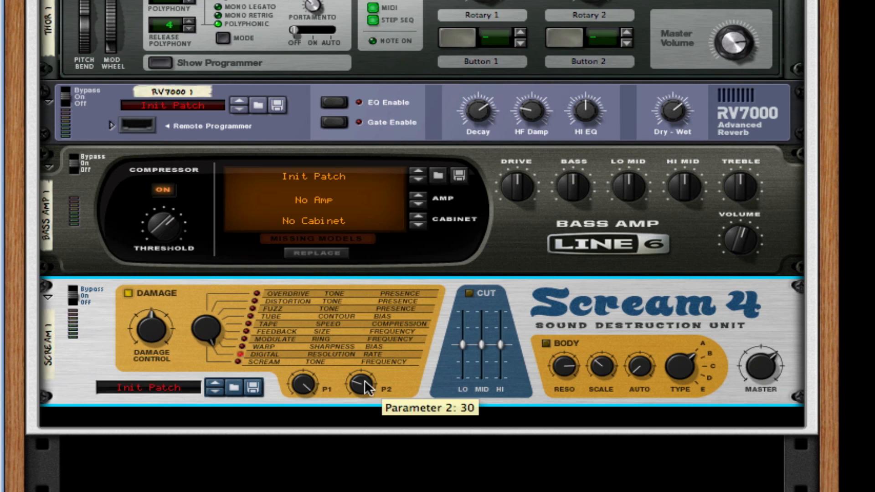
pyautogui.moveTo(364, 381); pyautogui.dragTo(363, 270)
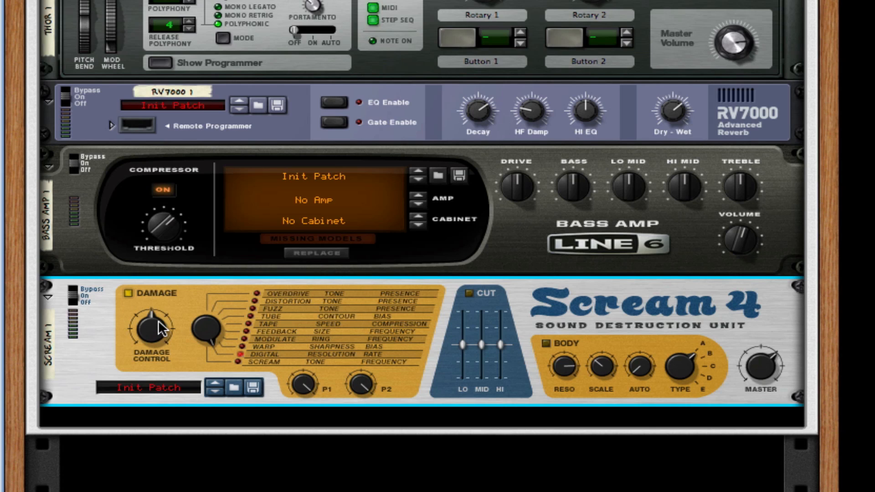
pyautogui.moveTo(157, 321); pyautogui.dragTo(155, 332)
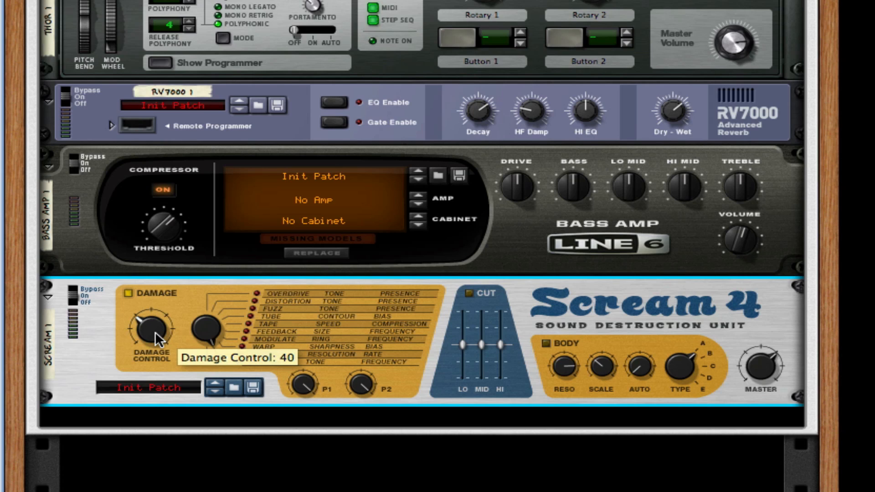
pyautogui.click(130, 292)
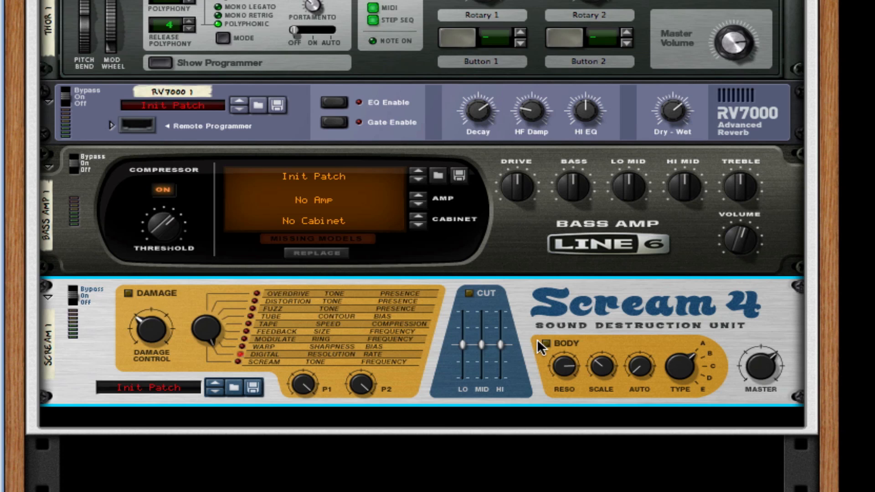
# Add an MClass Equalizer after Scream 4
pyautogui.scroll(-2, 484, 326)
pyautogui.rightClick(522, 349)
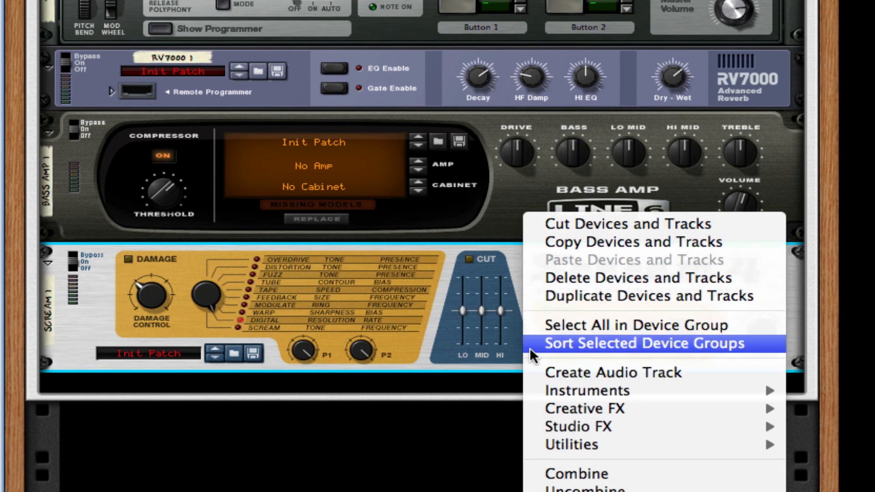
pyautogui.moveTo(639, 426)
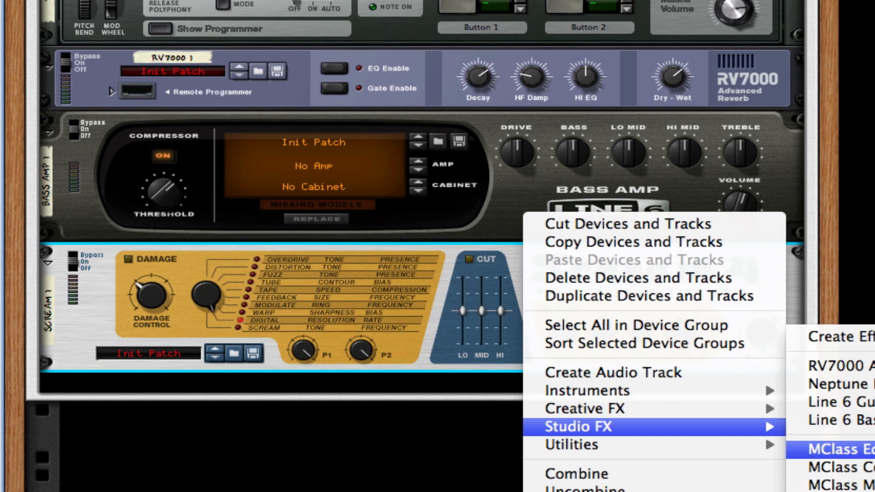
pyautogui.click(834, 449)
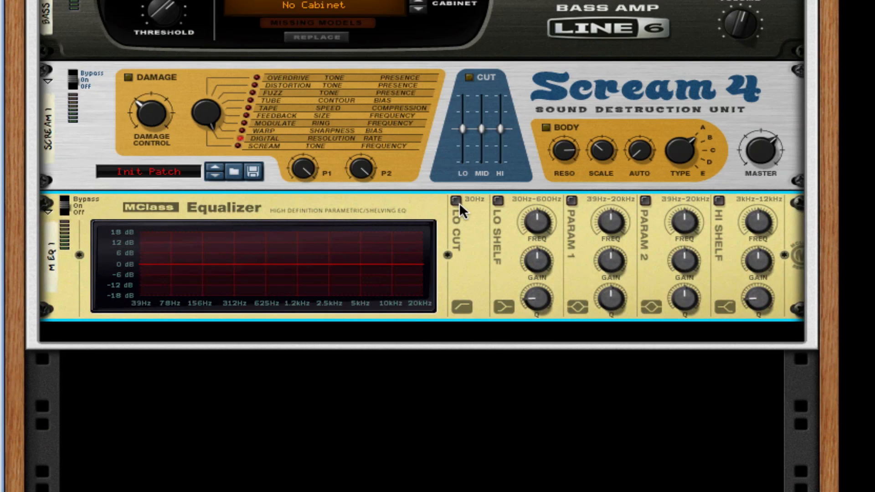
# Enable the equalizer's Lo Cut, Param 1 and Param 2, giving Param 1 a narrow full cut near 180 Hz and raising Param 2's frequency
pyautogui.click(571, 201)
pyautogui.click(645, 200)
pyautogui.moveTo(611, 220); pyautogui.dragTo(616, 267)
pyautogui.moveTo(681, 221); pyautogui.dragTo(681, 219)
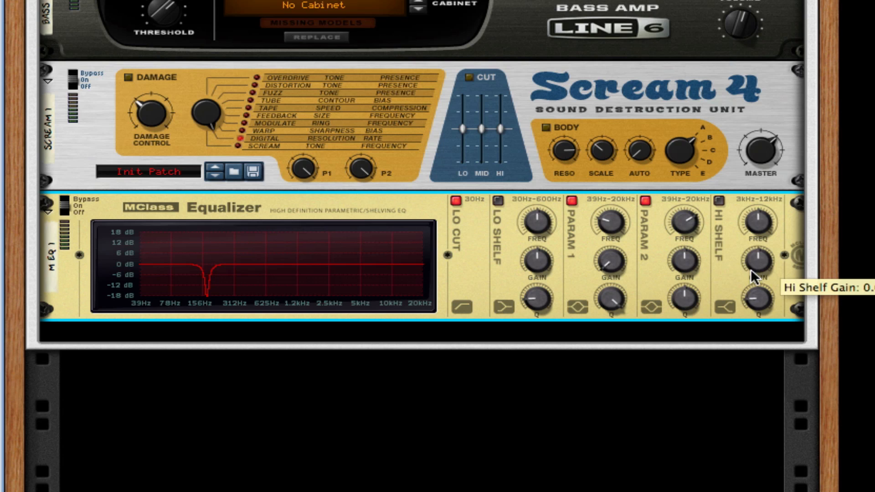
# Enable the equalizer's Hi Shelf band with its gain at minimum and its Q at 2.00
pyautogui.moveTo(758, 261); pyautogui.dragTo(736, 184)
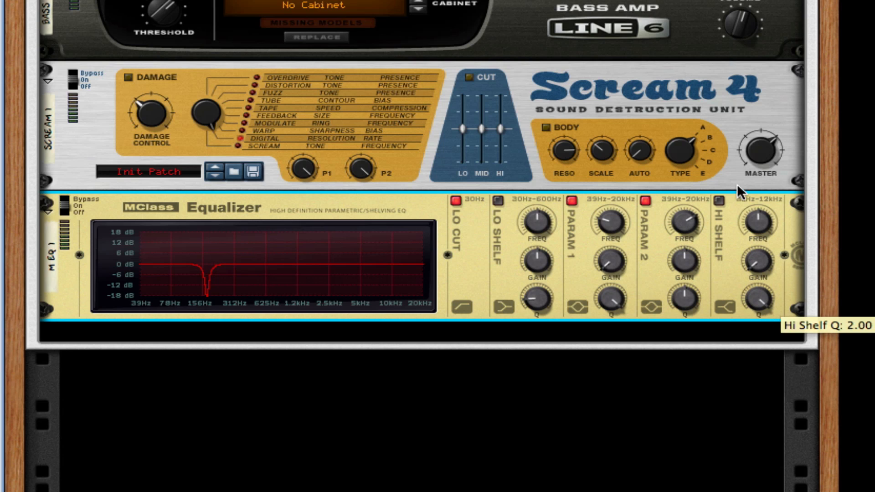
pyautogui.click(720, 198)
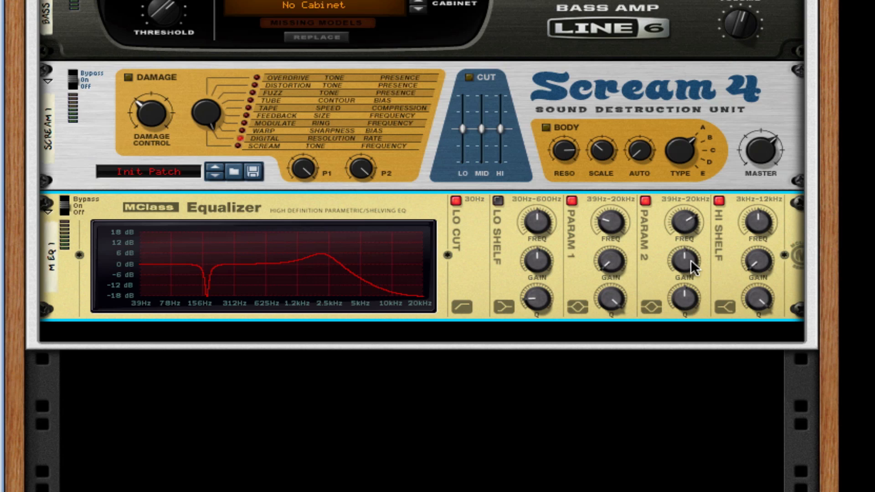
# Give Param 2 a narrow full cut near 2.2 kHz and raise the Hi Shelf gain to just below 0 dB
pyautogui.moveTo(679, 226)
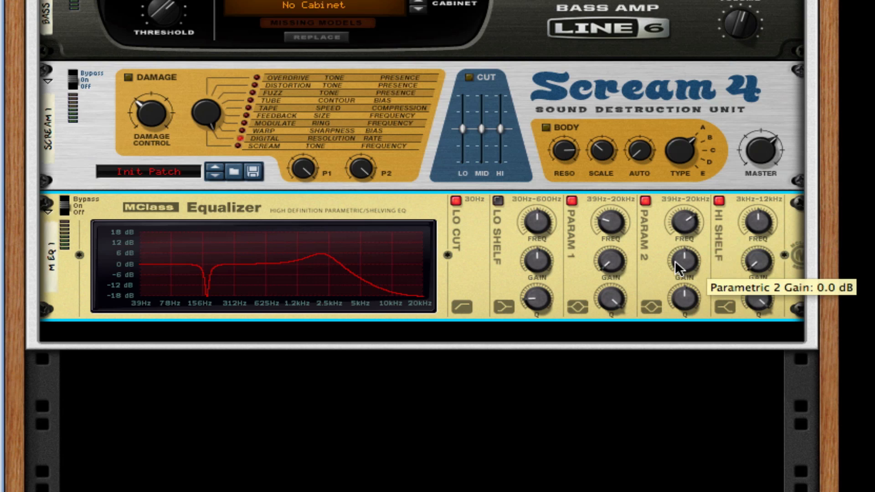
pyautogui.moveTo(675, 261); pyautogui.dragTo(678, 346)
pyautogui.moveTo(683, 297); pyautogui.dragTo(665, 172)
pyautogui.moveTo(680, 220); pyautogui.dragTo(684, 230)
pyautogui.moveTo(753, 269); pyautogui.dragTo(755, 233)
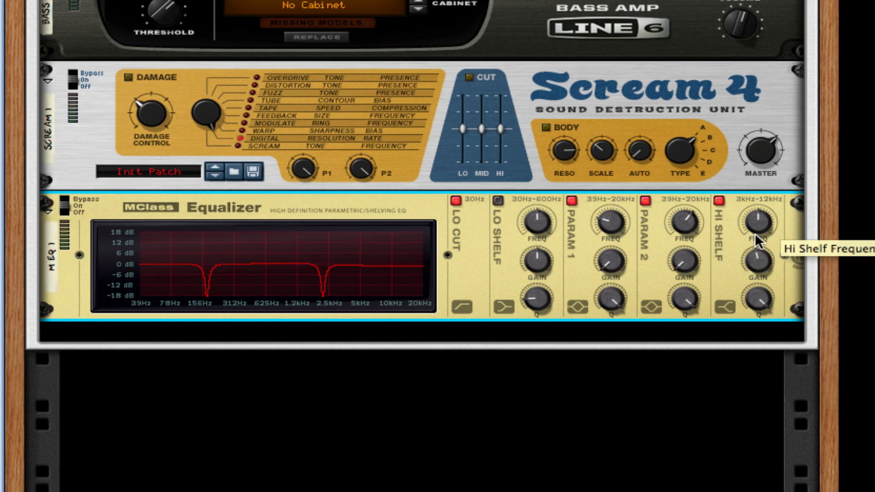
# Add a Softube Saturation Knob after the MClass Equalizer
pyautogui.scroll(-1, 793, 293)
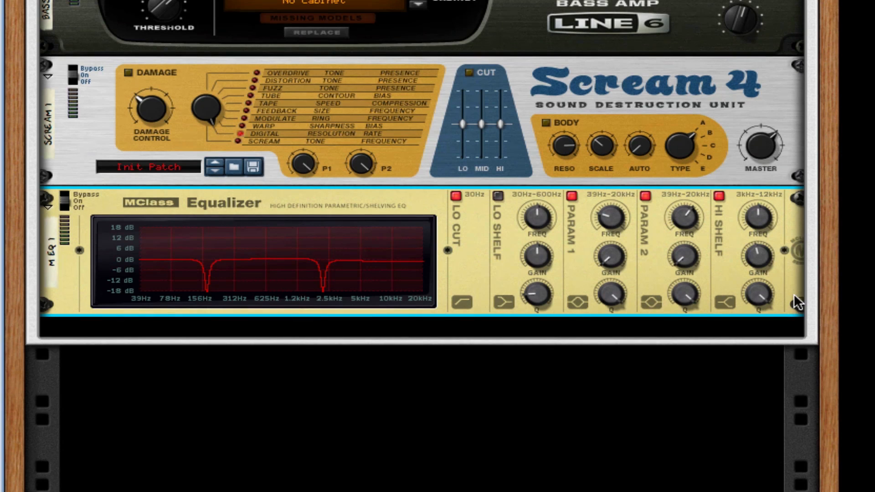
pyautogui.rightClick(647, 258)
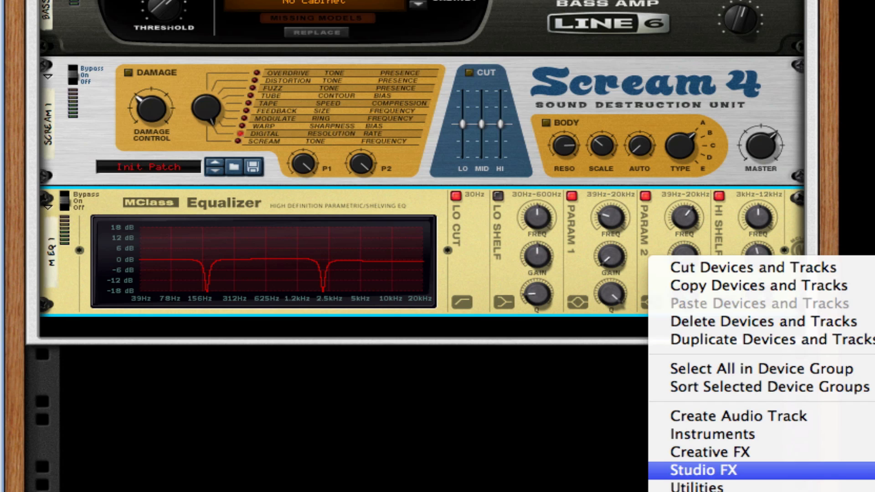
pyautogui.click(873, 471)
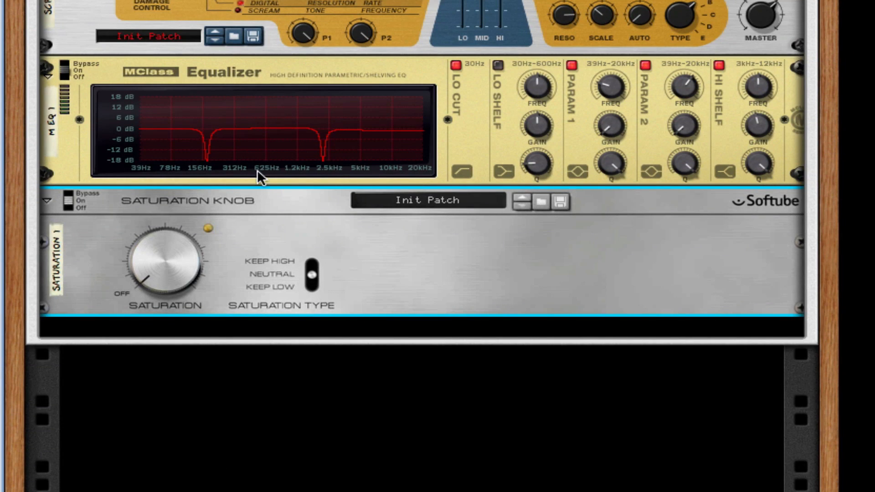
# Raise the Saturation Knob's saturation to about one third and set its saturation type to Keep Low
pyautogui.moveTo(173, 281); pyautogui.dragTo(171, 261)
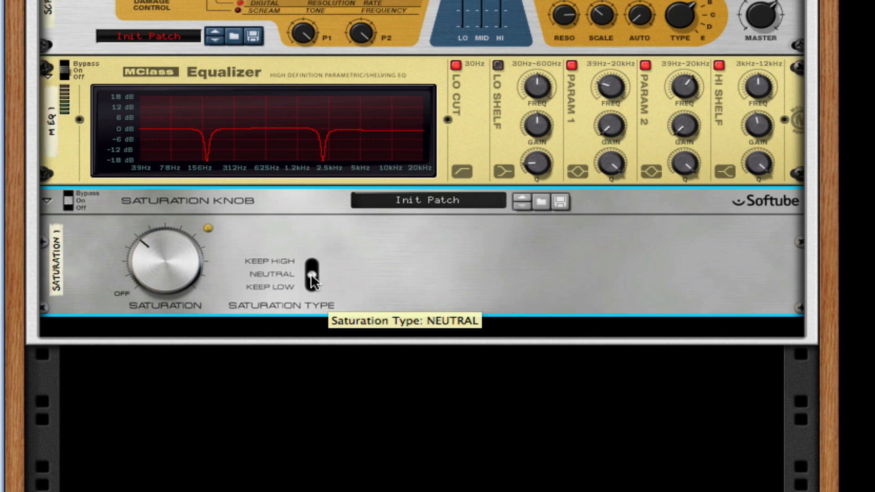
pyautogui.moveTo(311, 274); pyautogui.dragTo(307, 293)
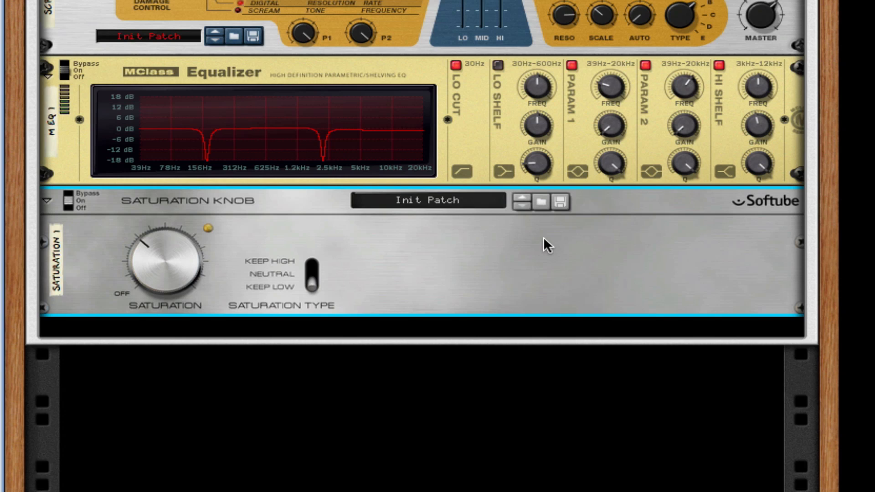
# Add an MClass Maximizer after the Softube Saturation Knob
pyautogui.rightClick(474, 251)
pyautogui.moveTo(660, 400)
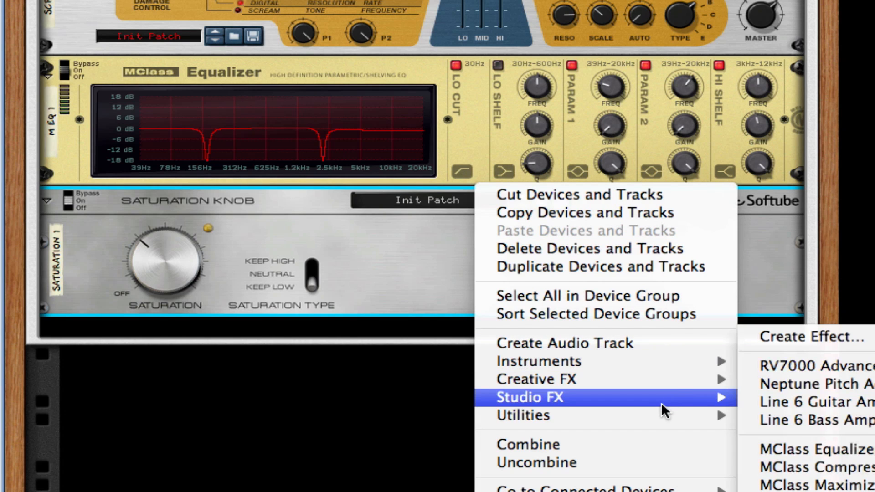
pyautogui.click(816, 484)
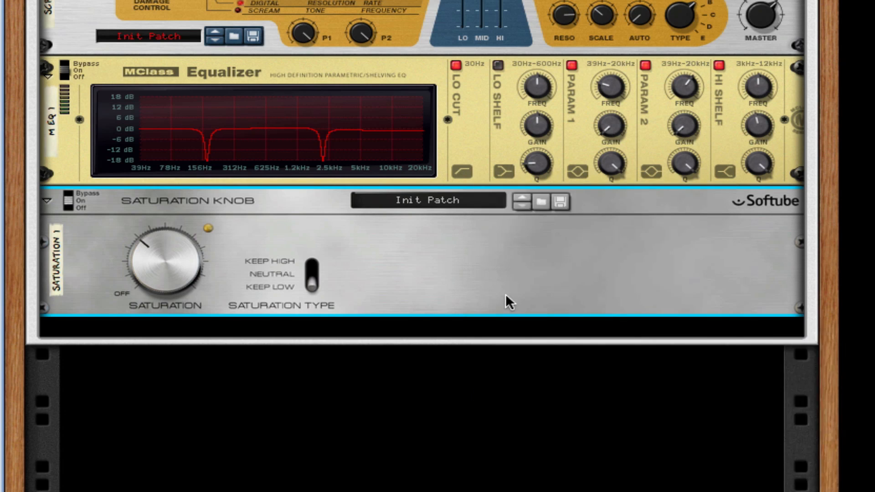
# Disable the Maximizer's limiter, enable Soft Clip with an amount of 127, and set the release to Auto
pyautogui.click(278, 258)
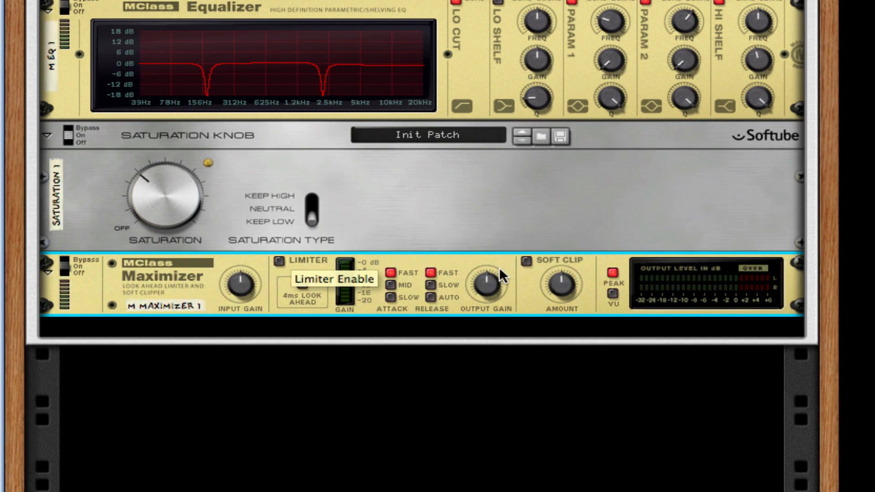
pyautogui.click(519, 257)
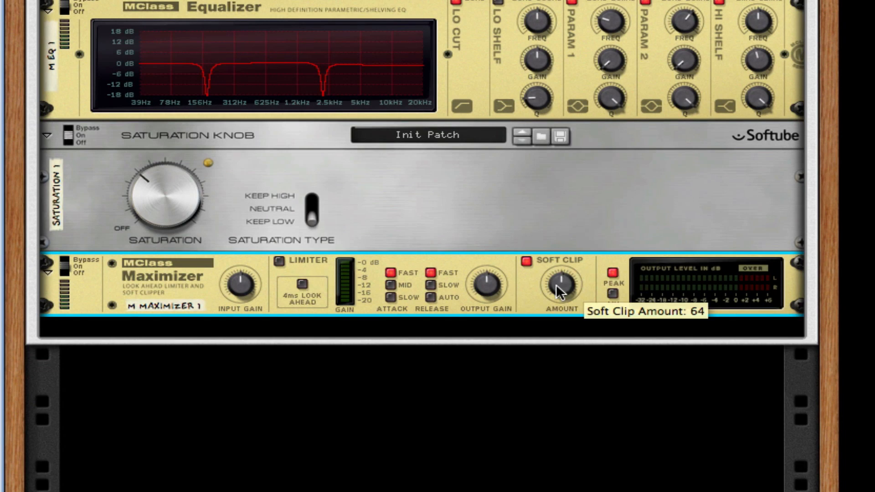
pyautogui.moveTo(556, 284); pyautogui.dragTo(553, 147)
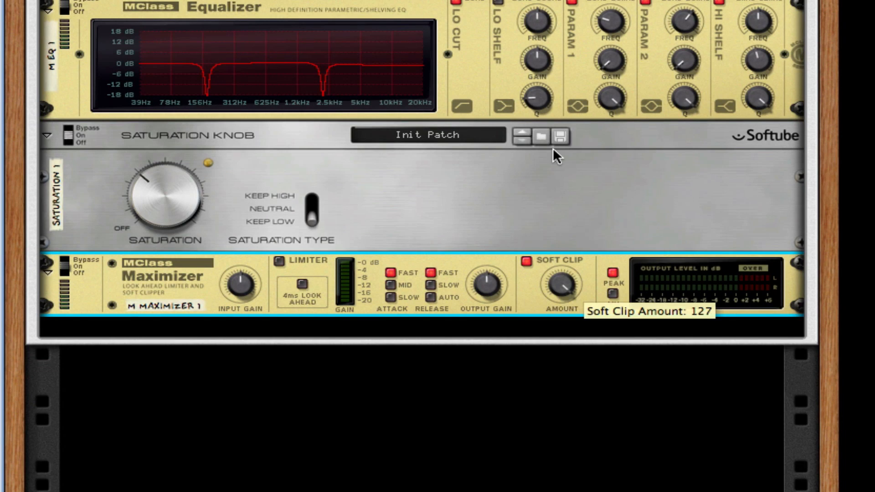
pyautogui.click(431, 294)
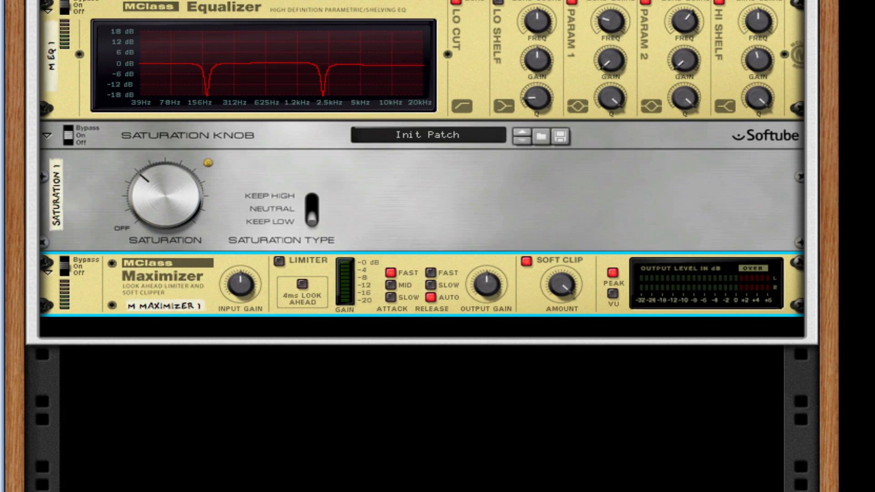
# Add a second Line 6 Bass Amp after the MClass Maximizer
pyautogui.rightClick(600, 261)
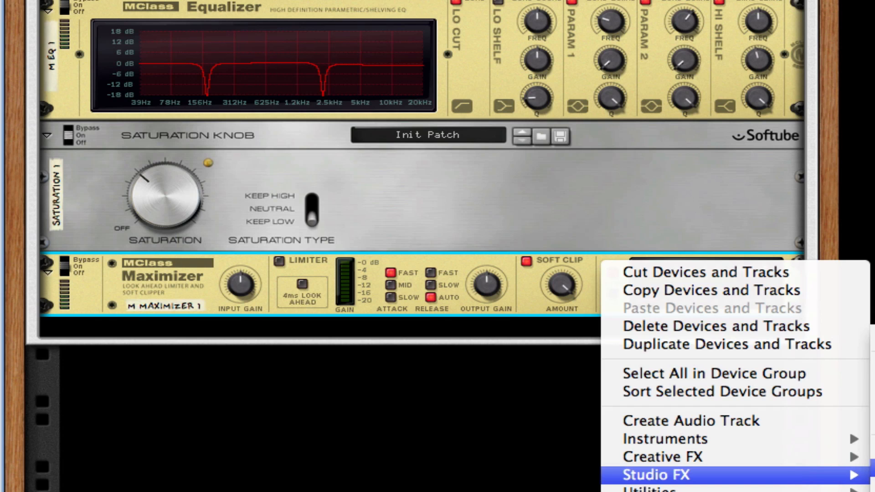
pyautogui.click(872, 420)
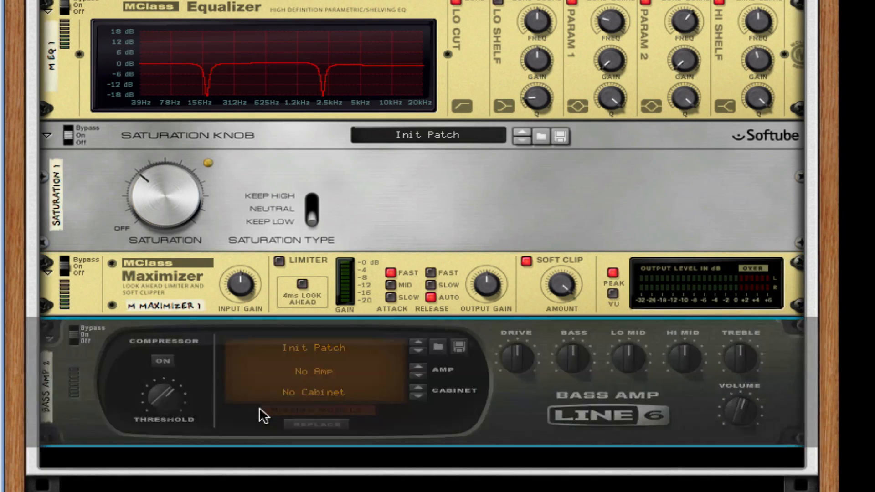
pyautogui.scroll(10, 564, 360)
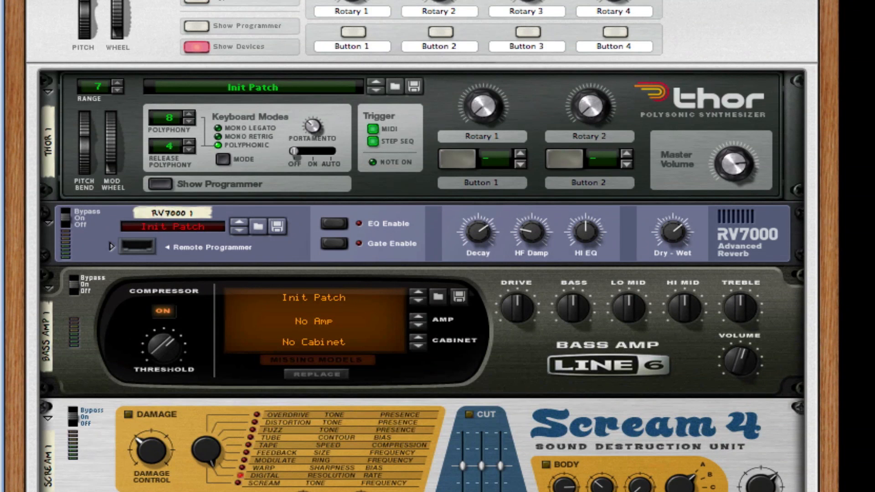
pyautogui.scroll(3, 564, 360)
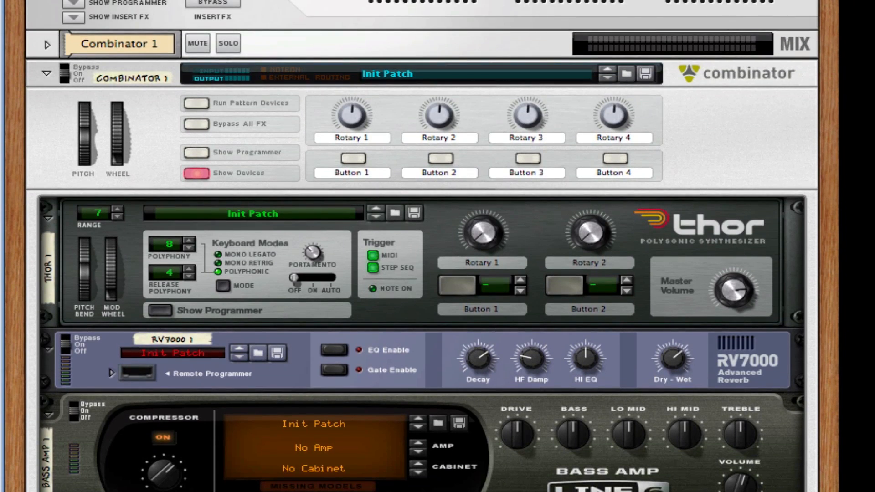